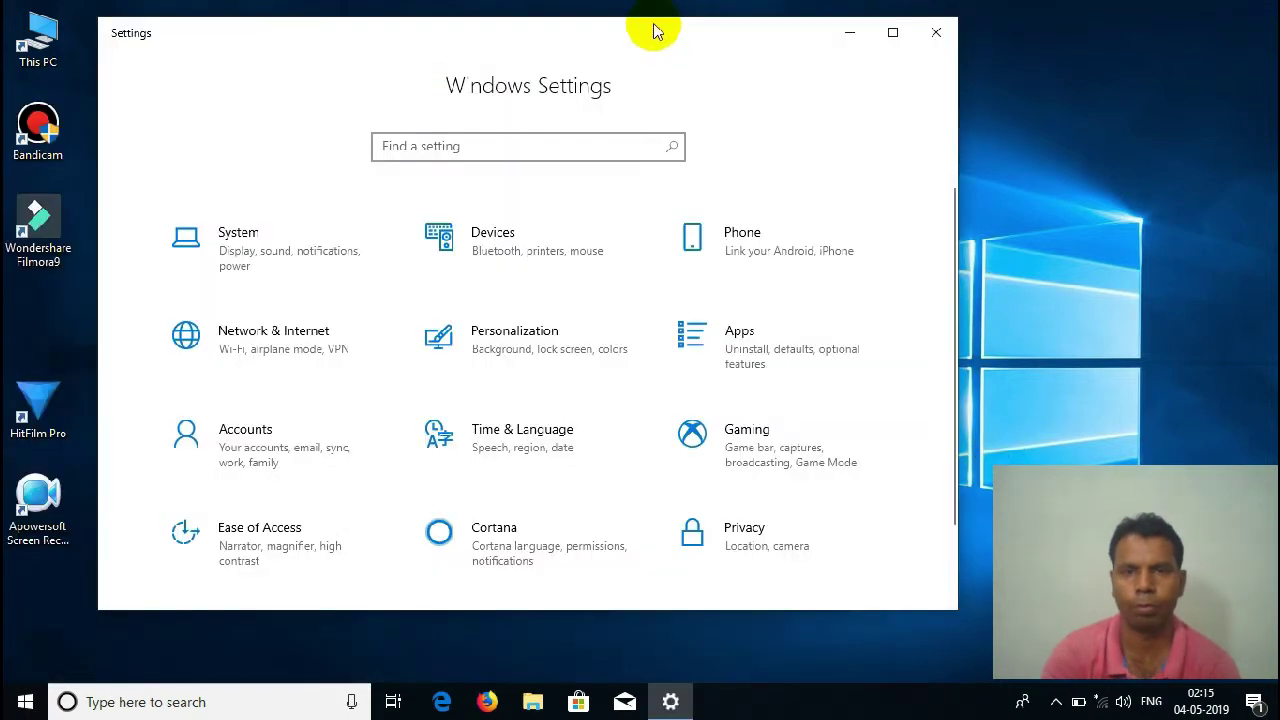
- Open the advanced options of Windows Update under Update & Security
click(652, 30)
drag(652, 30, 654, 47)
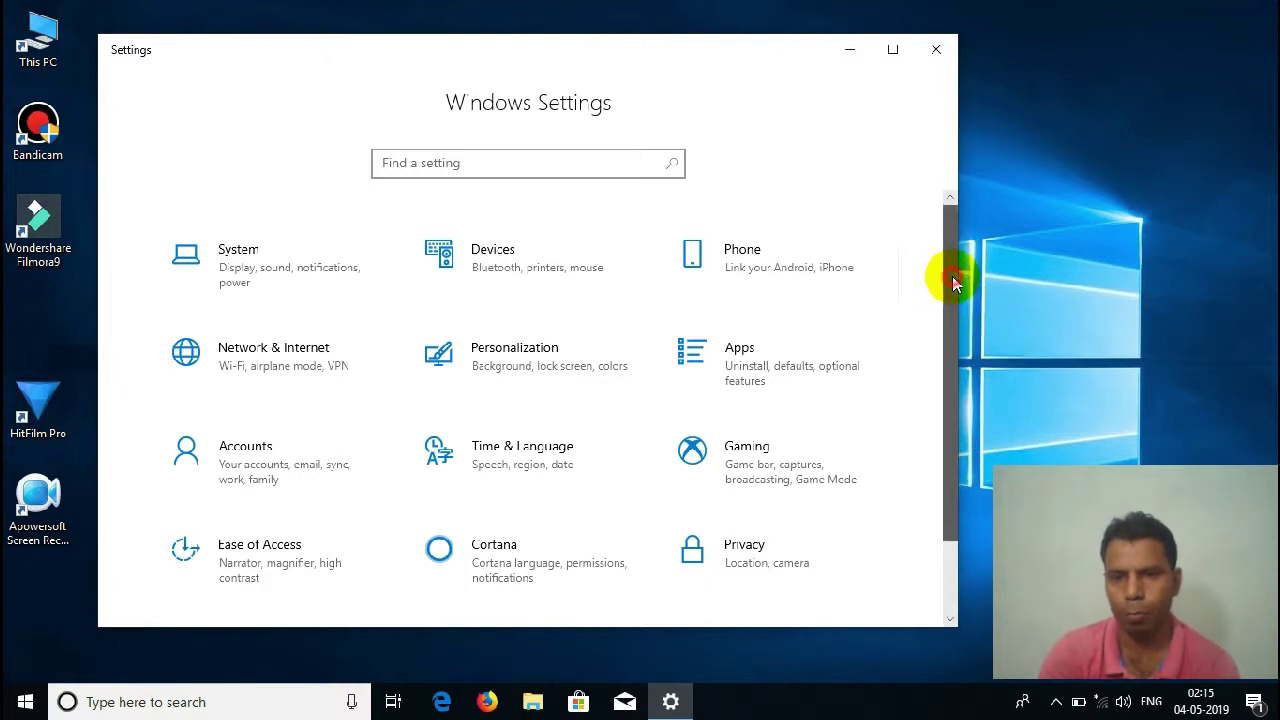
scroll(952, 296, down, 1)
drag(952, 296, 954, 386)
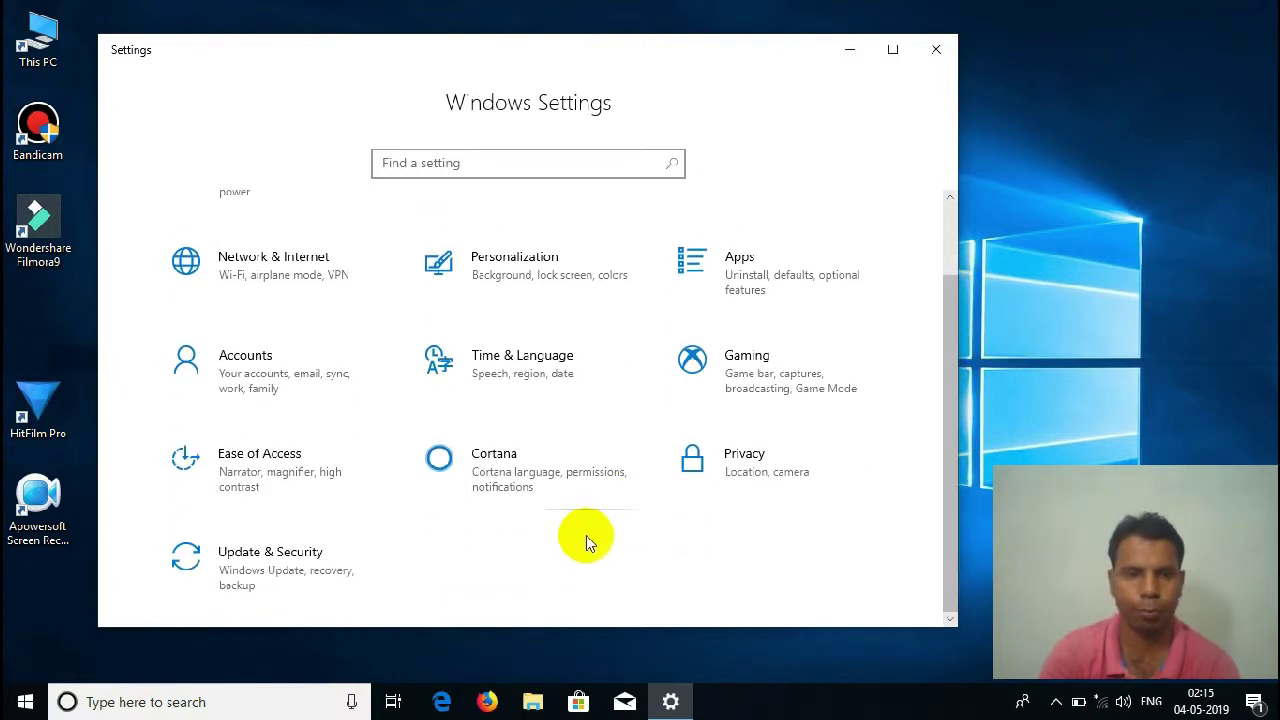
click(268, 568)
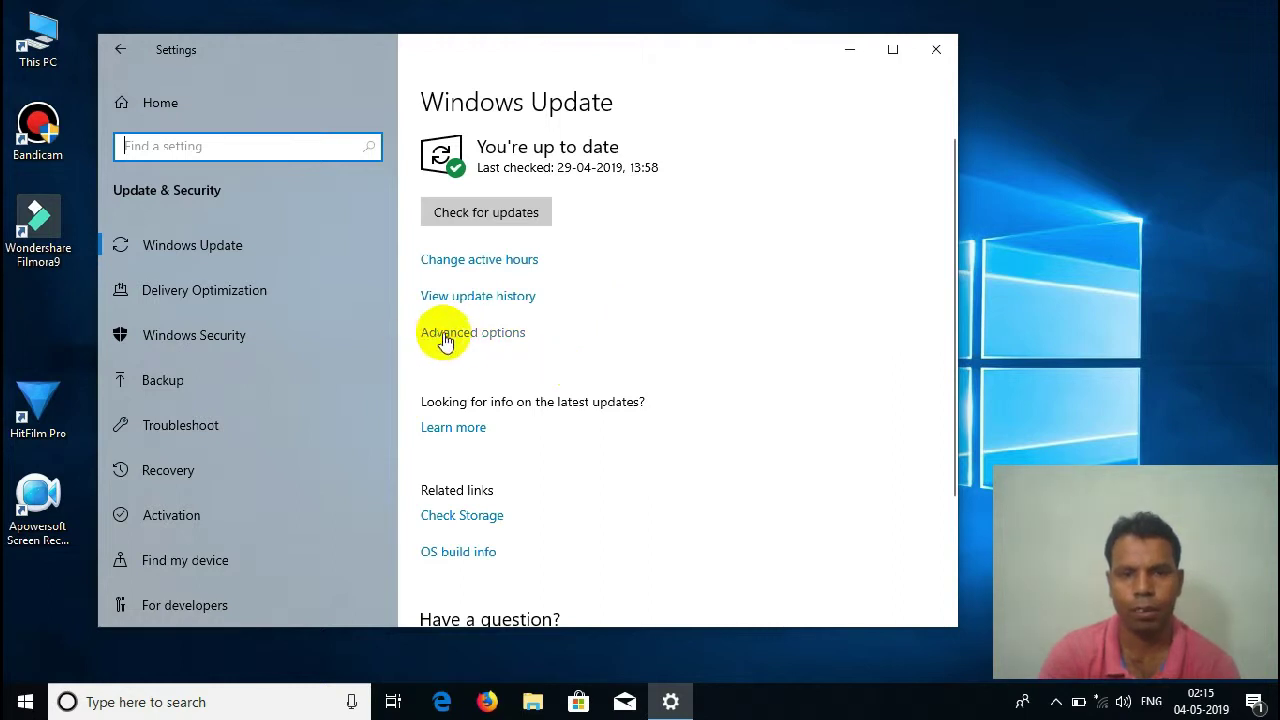
click(484, 340)
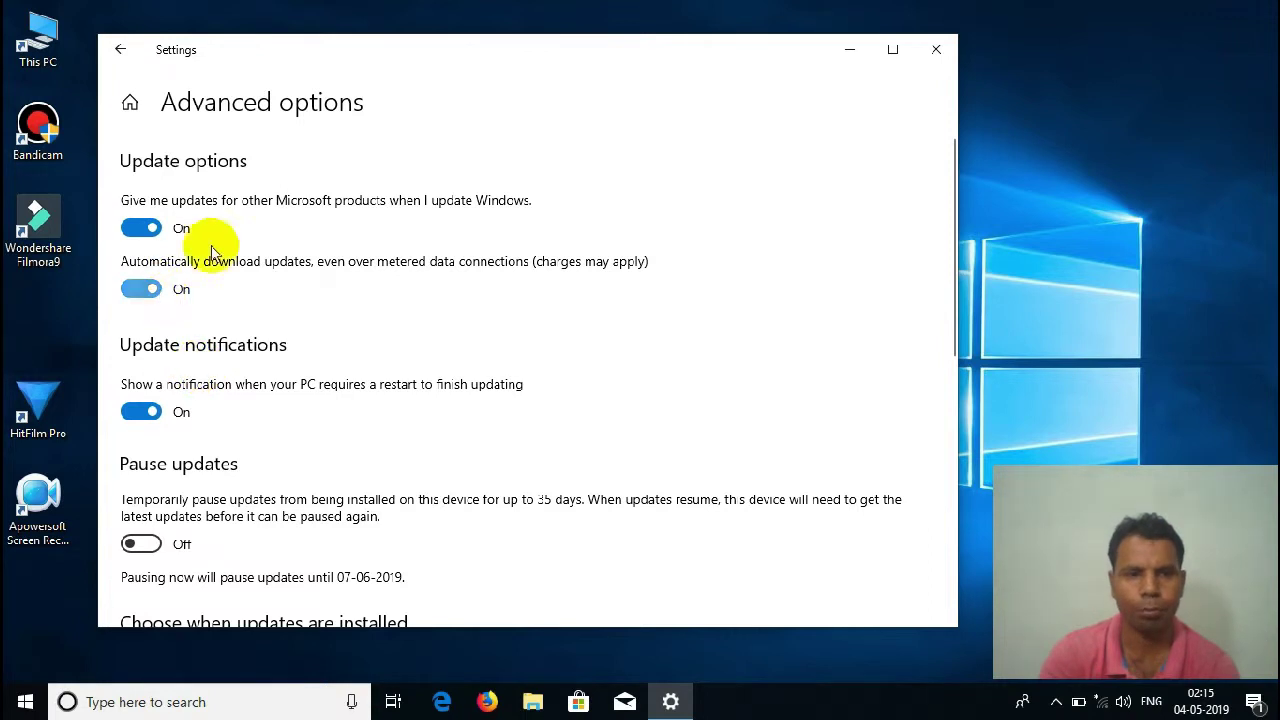
- Turn off updates for other Microsoft products and automatic downloads over metered connections, closing Settings when done
click(140, 230)
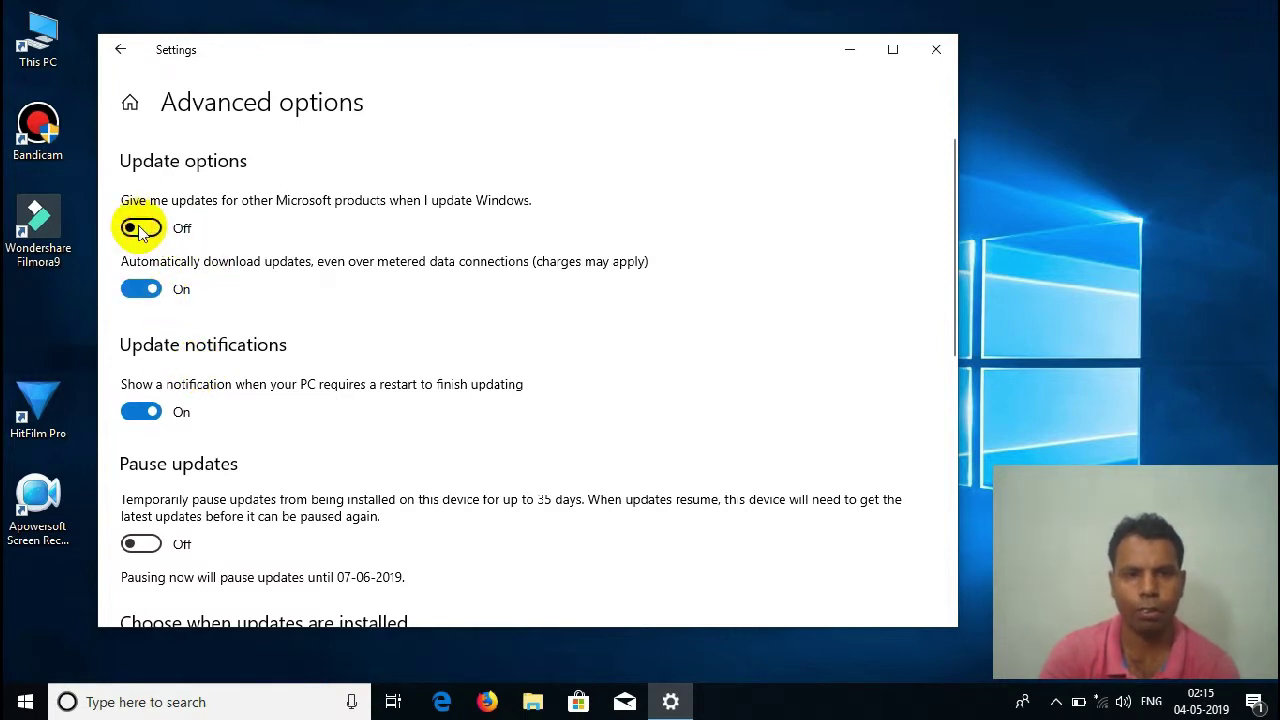
click(140, 290)
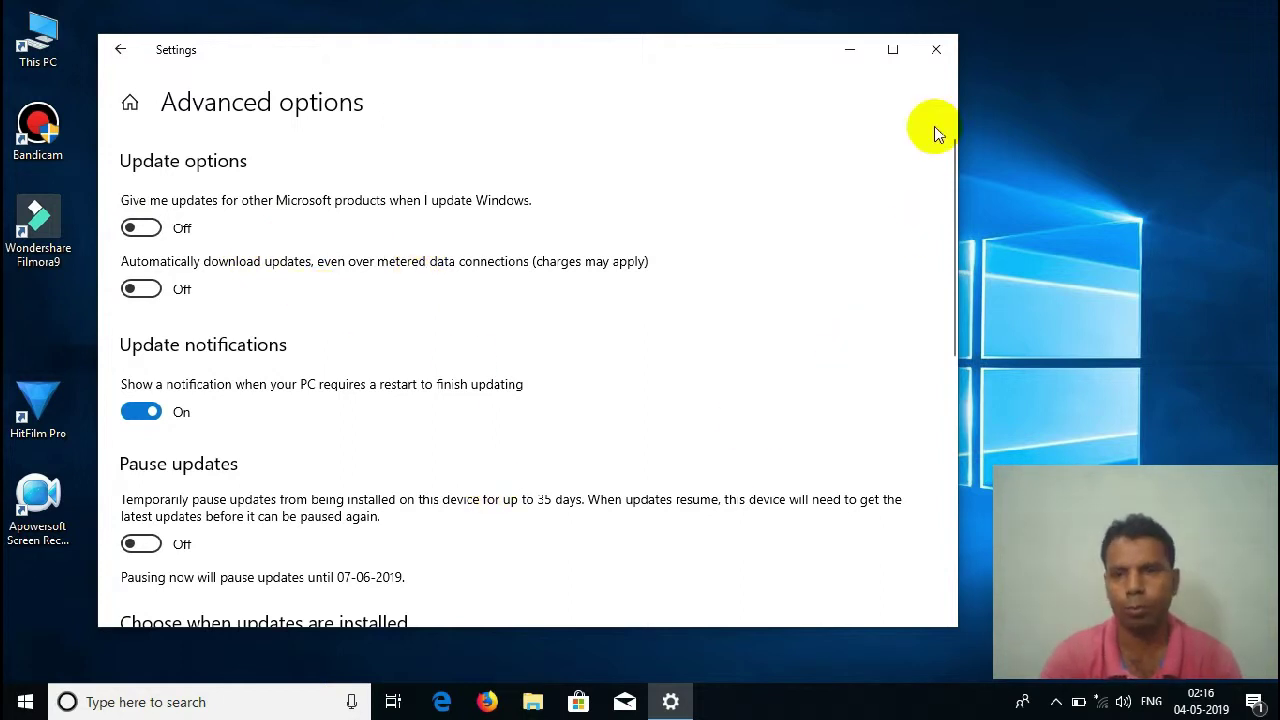
click(936, 50)
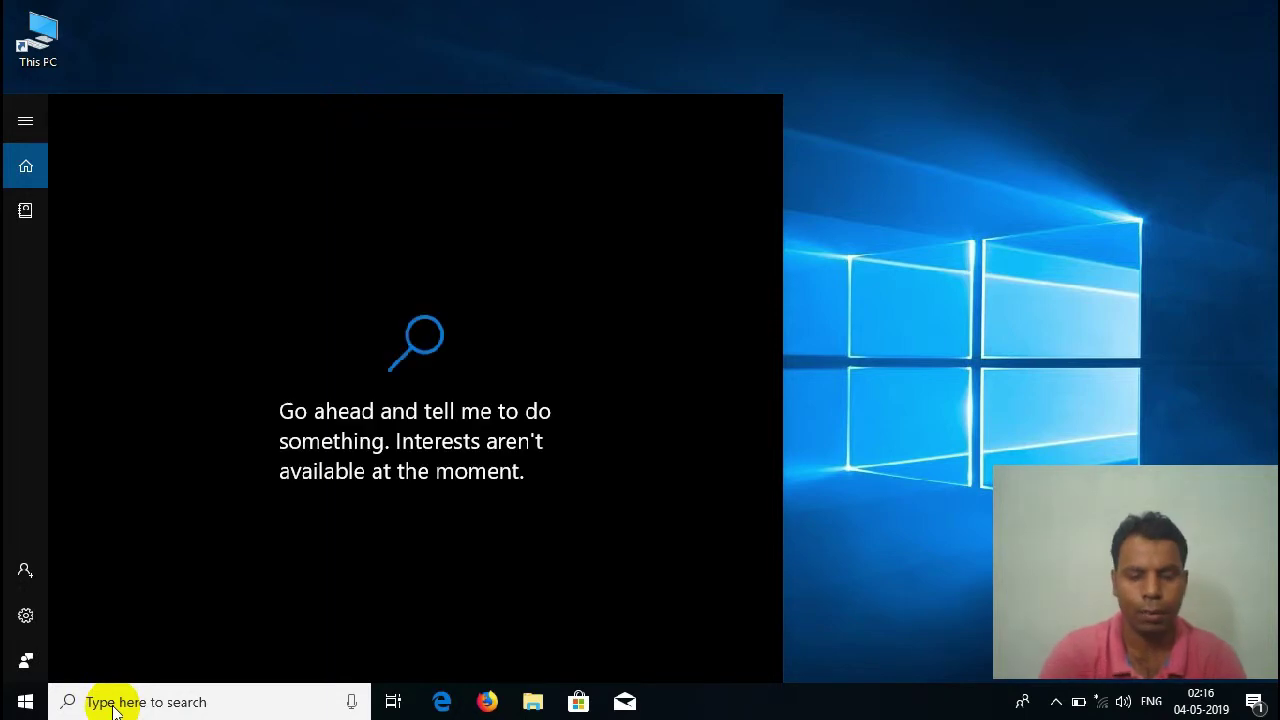
- Search Windows for "services" and open the Services desktop app
text(se)
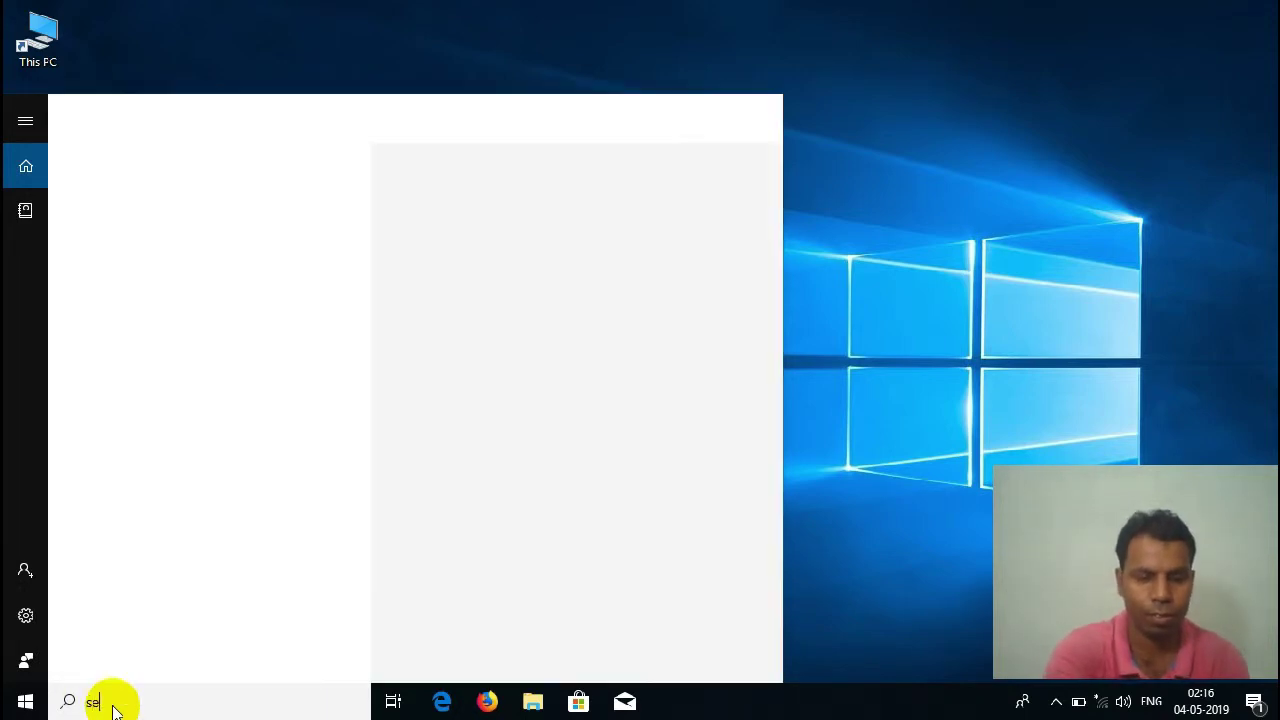
text(rv)
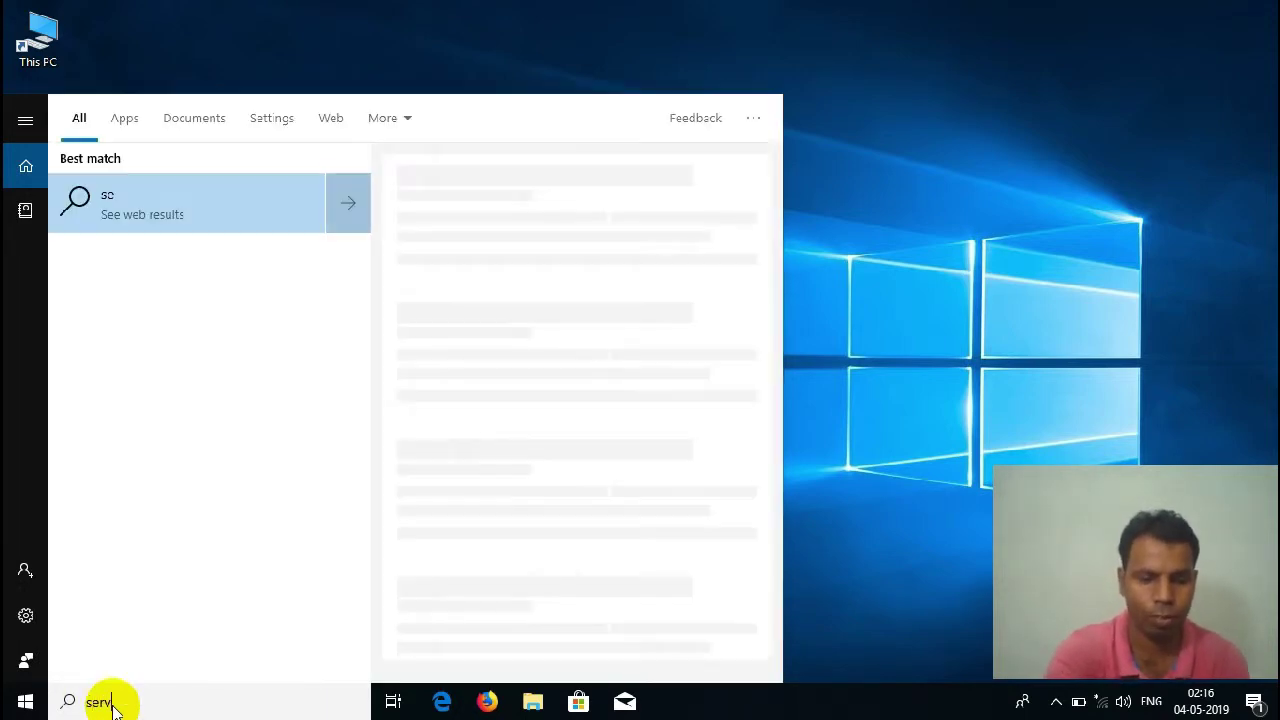
text(ices)
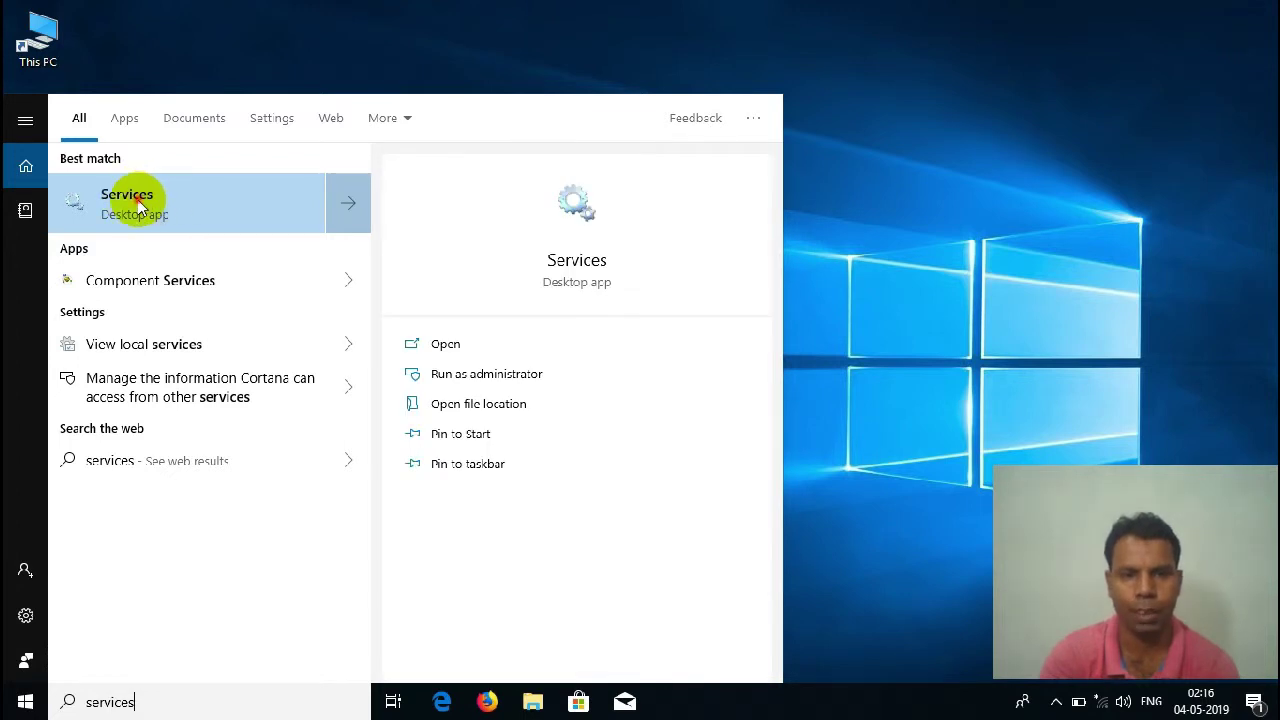
click(140, 205)
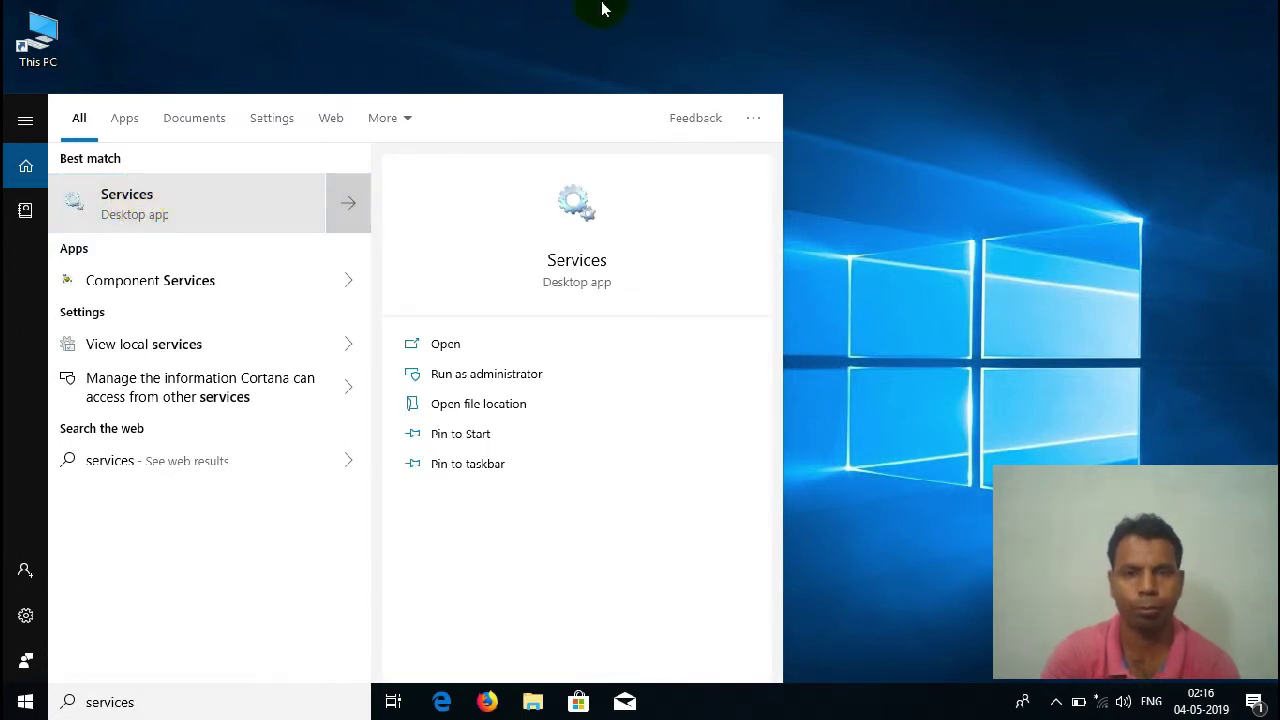
mouse_move(603, 9)
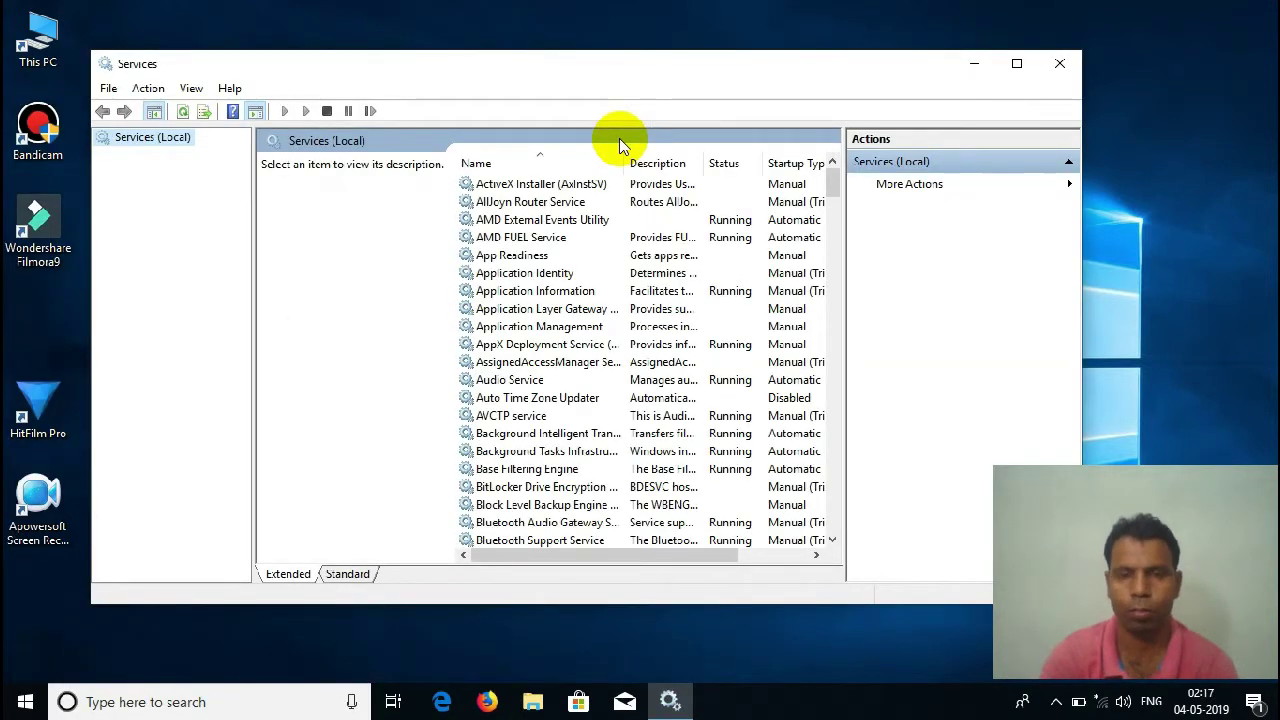
drag(627, 66, 611, 66)
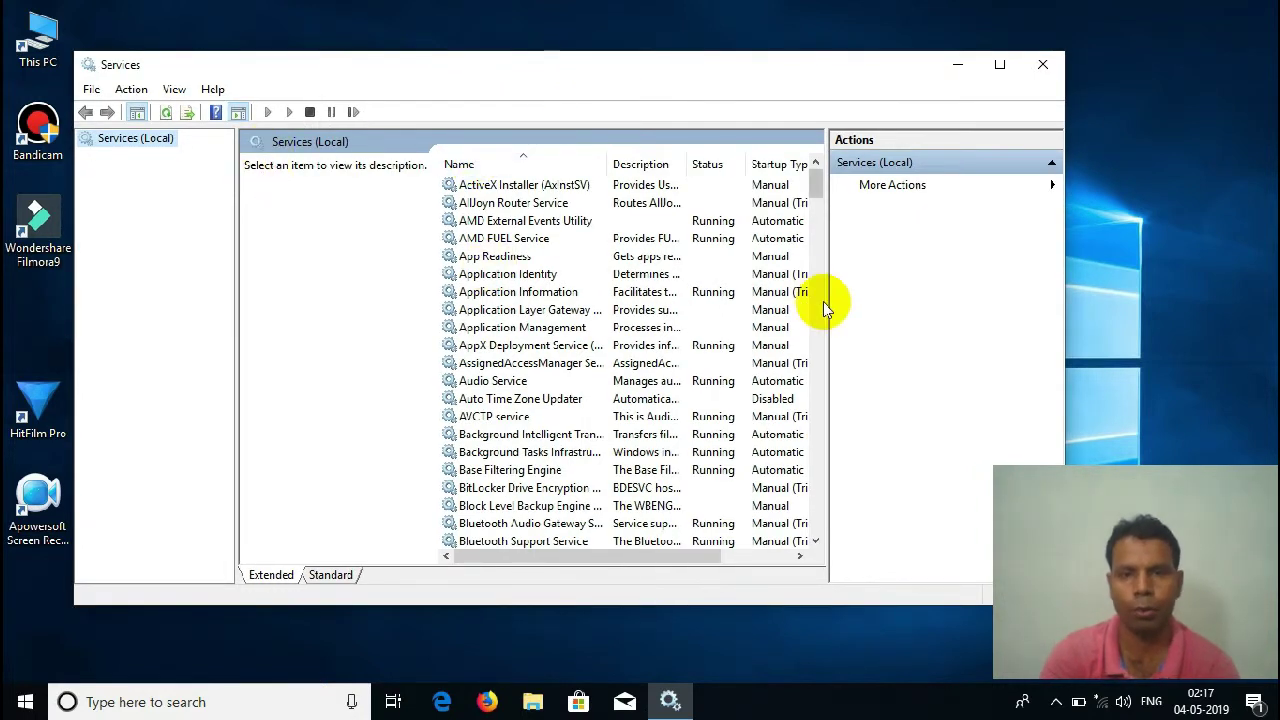
- Find the Windows Update service in the list of local services and open its properties
click(817, 189)
drag(816, 189, 823, 542)
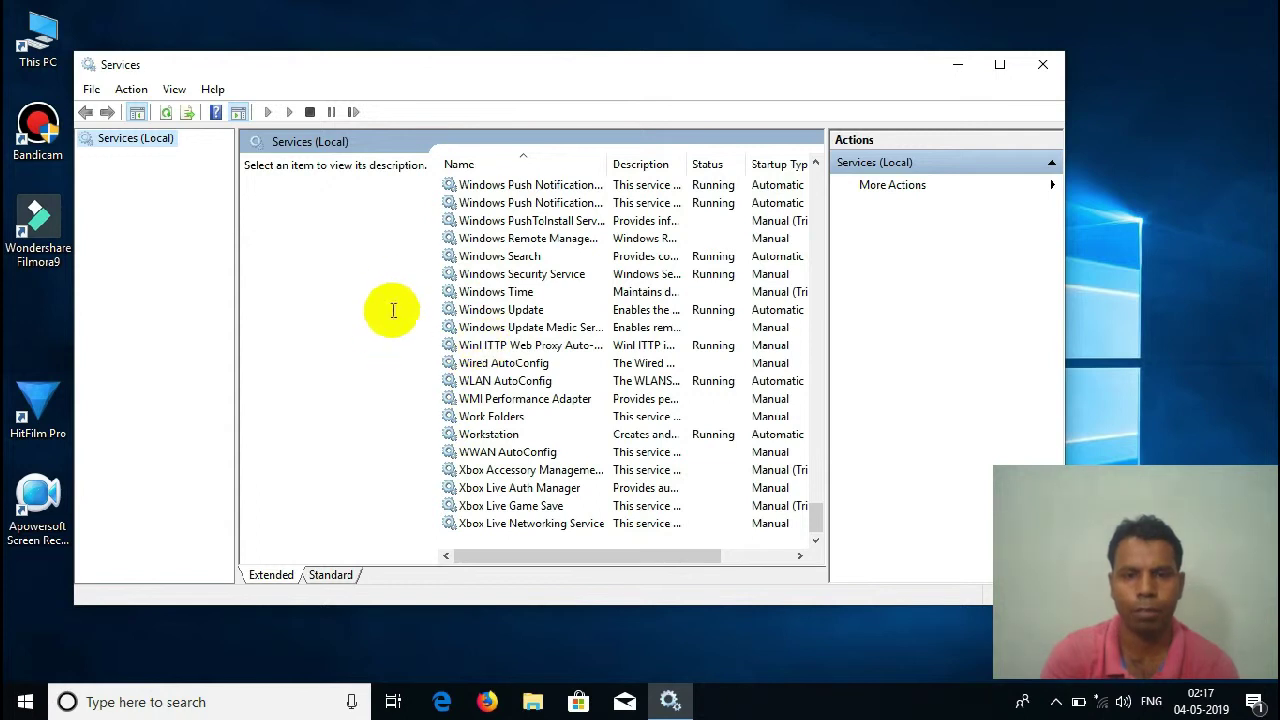
click(476, 312)
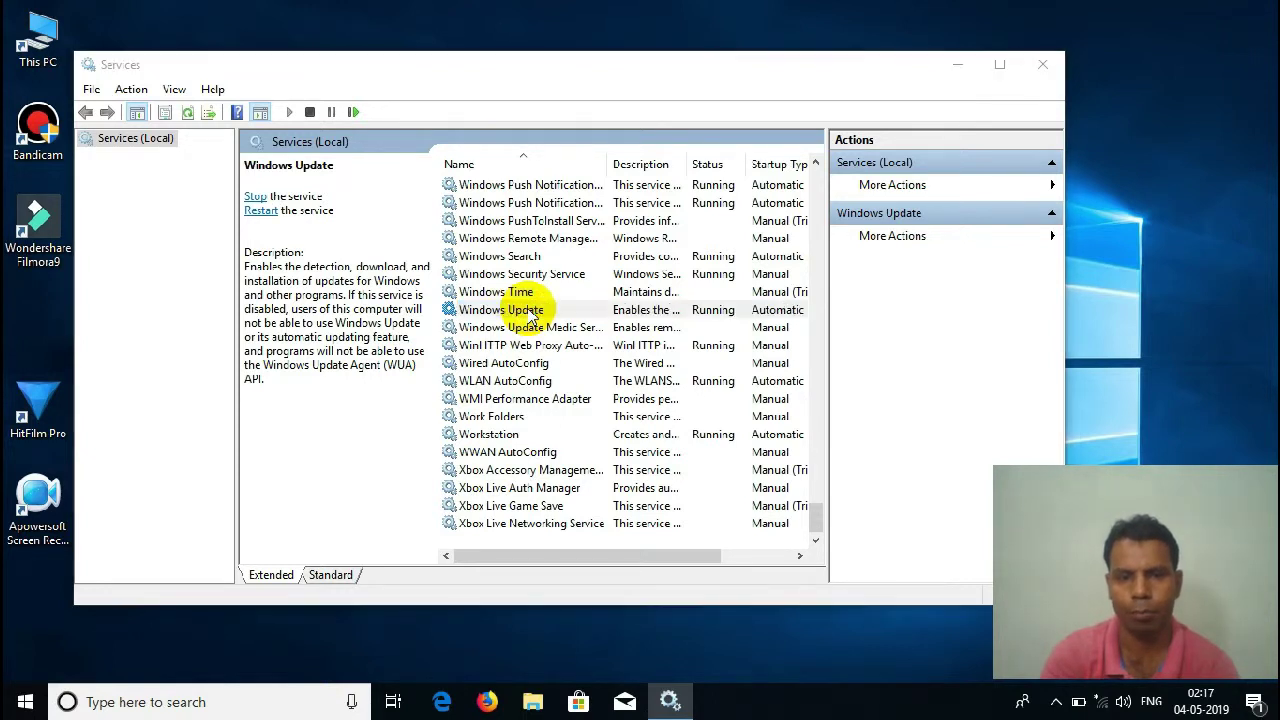
double_click(524, 309)
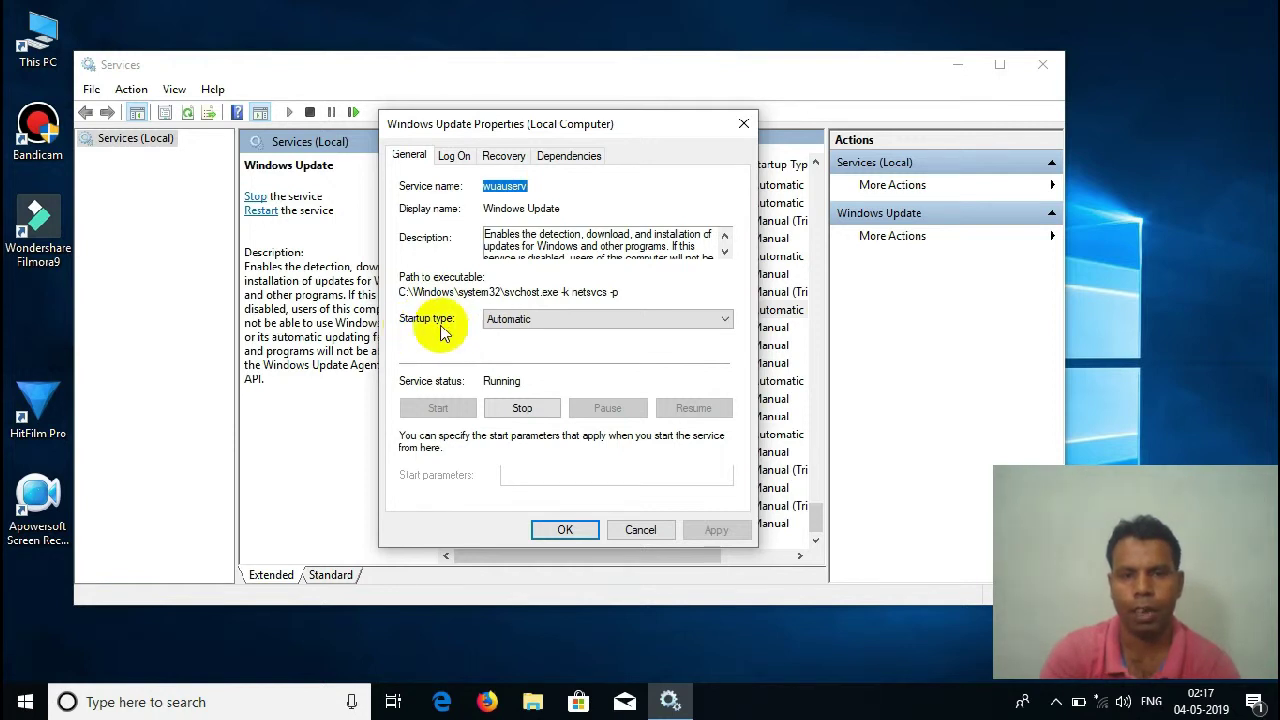
- Set the Windows Update service's startup type to Manual, stop the service and apply the change
click(539, 321)
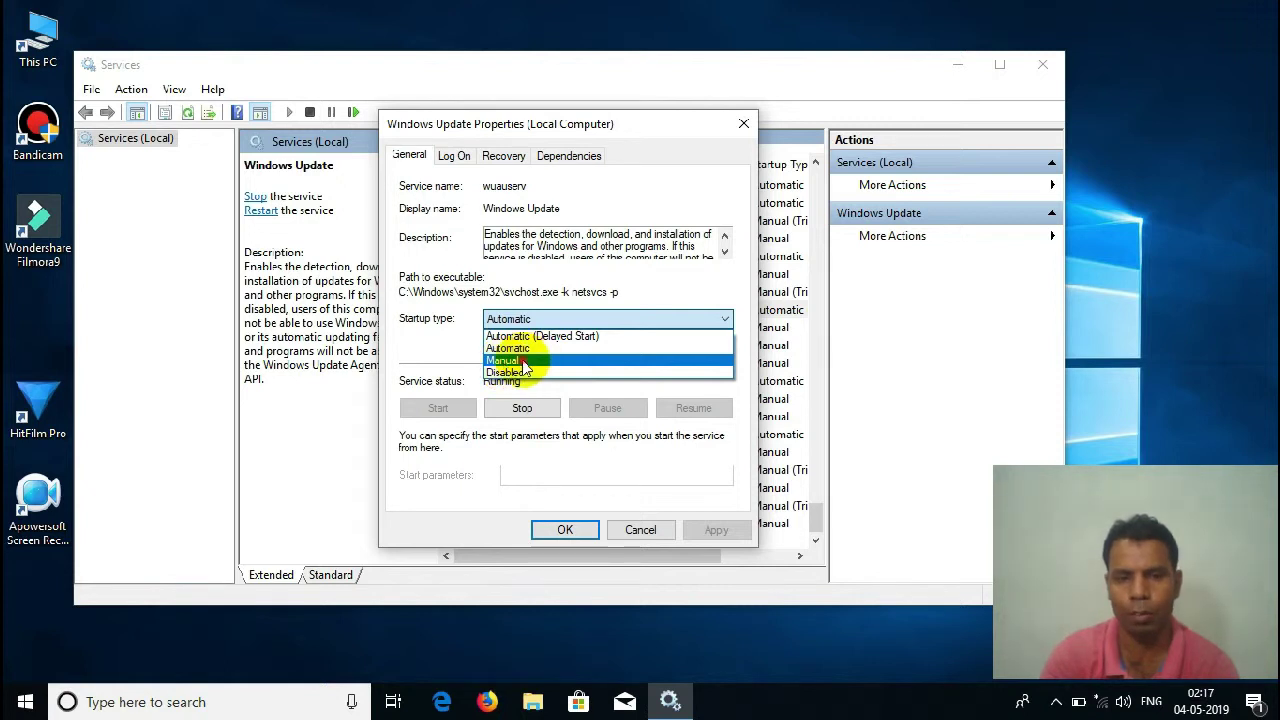
click(522, 362)
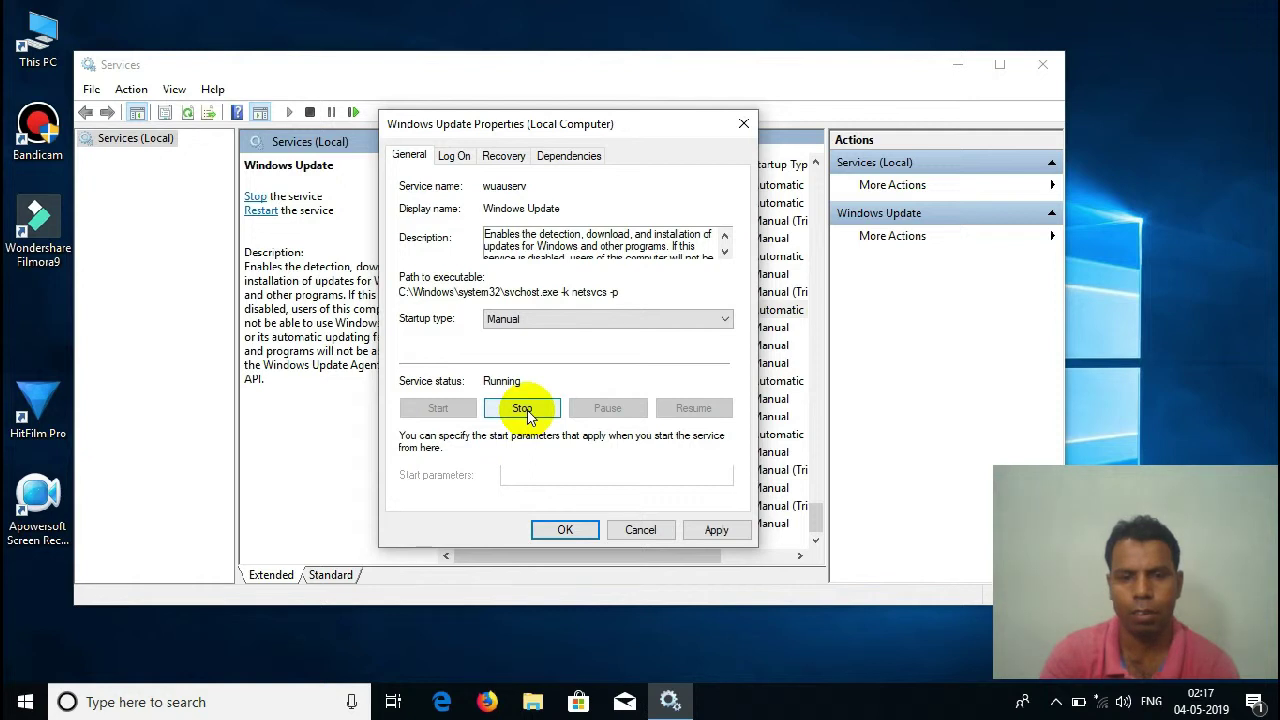
click(527, 408)
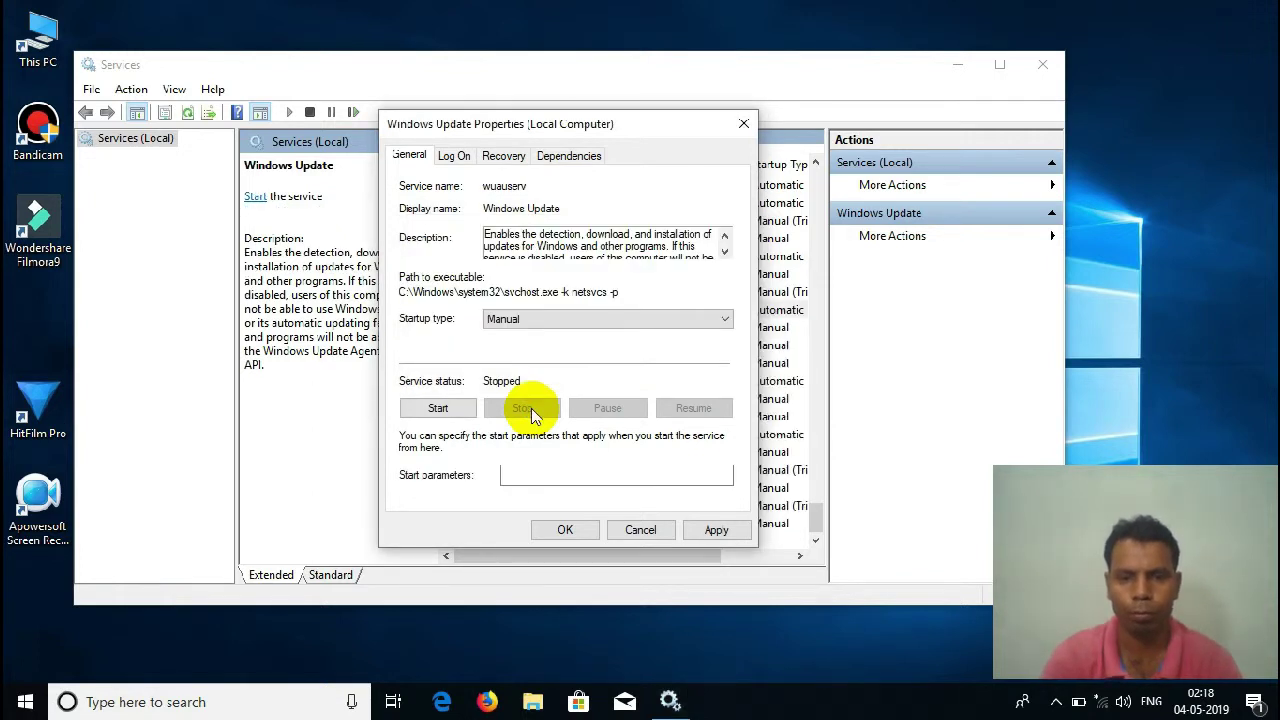
click(716, 530)
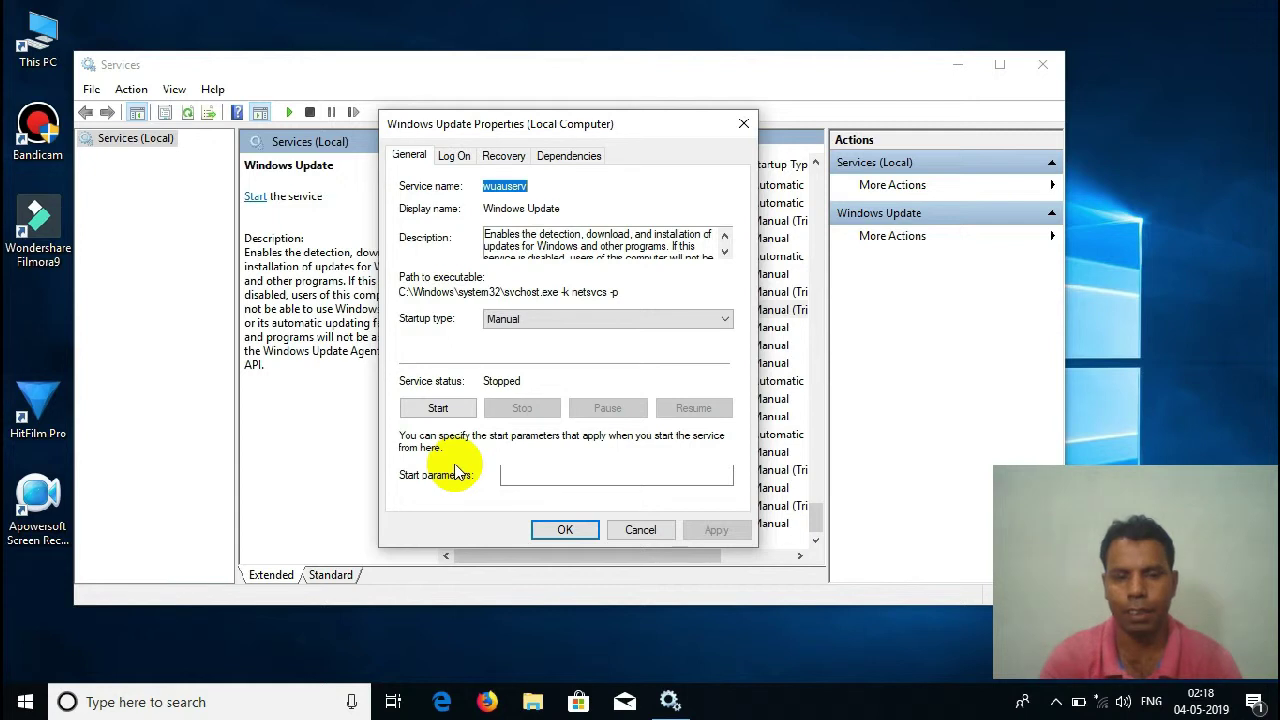
- Start the Windows Update service again, accept its properties and close Services
click(434, 409)
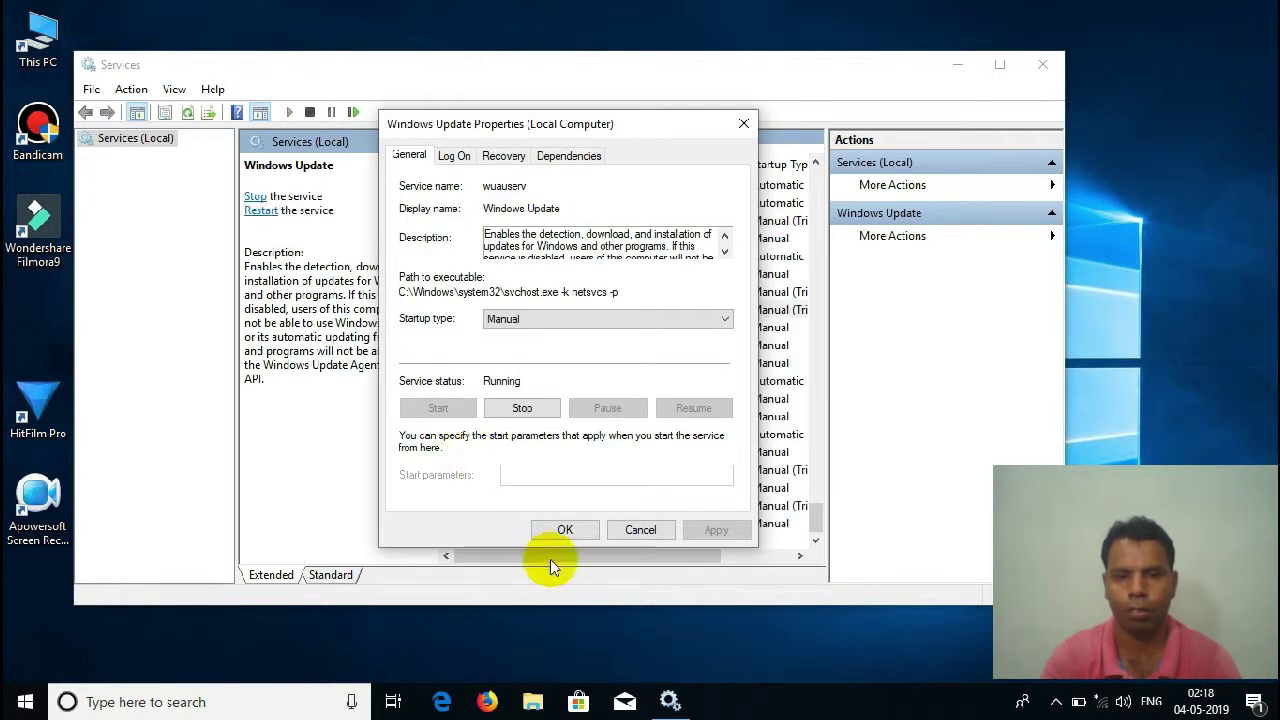
click(566, 531)
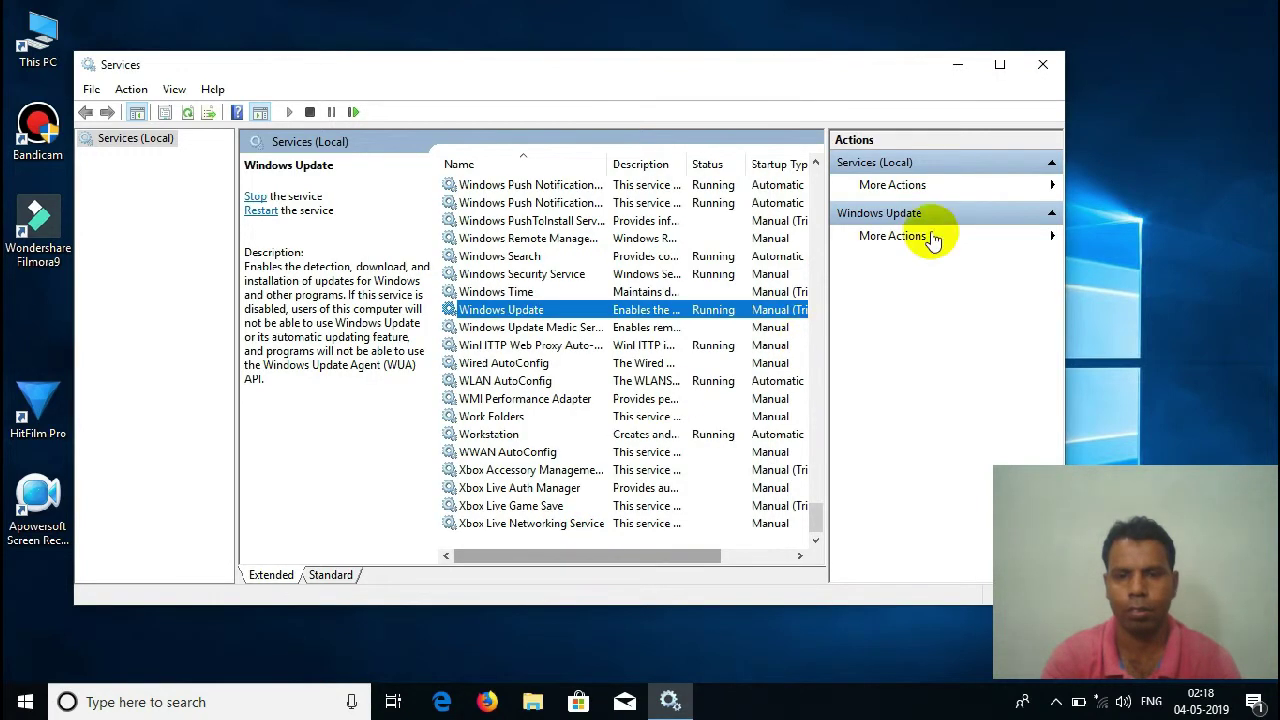
click(1045, 68)
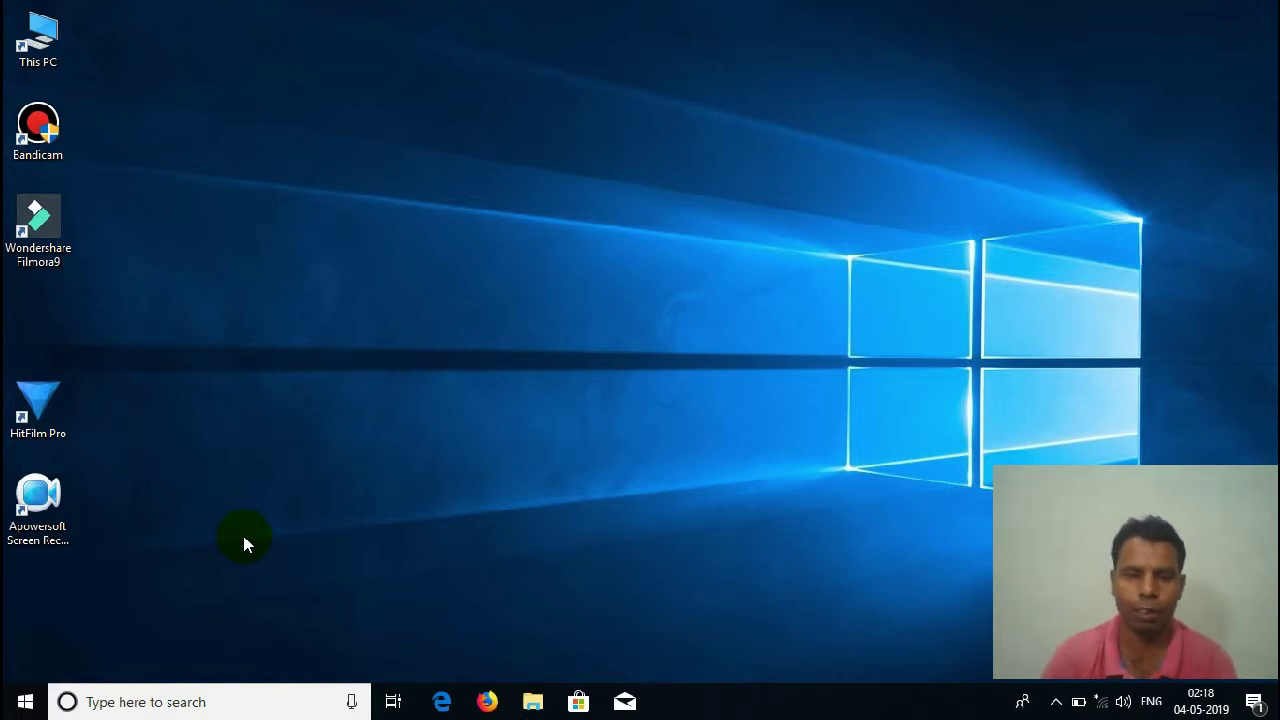
- Search Windows for gpedit.msc, open the Local Group Policy Editor, and enlarge its window and policy tree
click(120, 692)
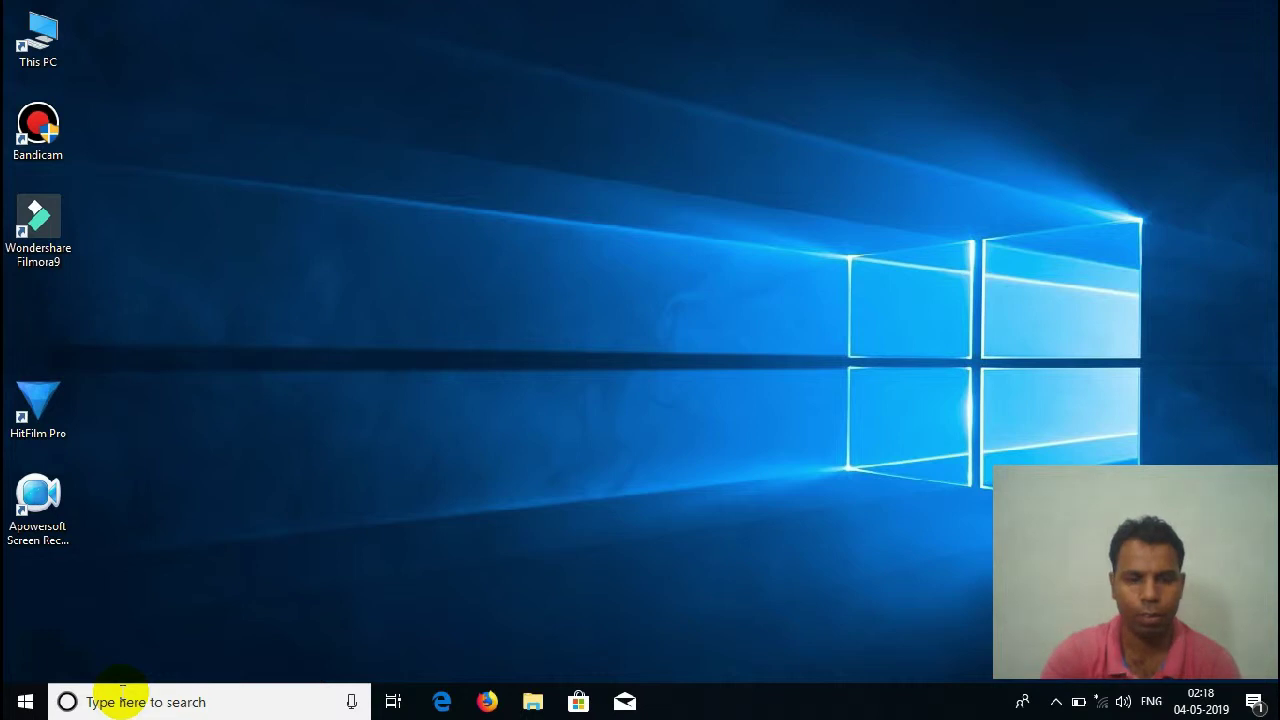
click(120, 695)
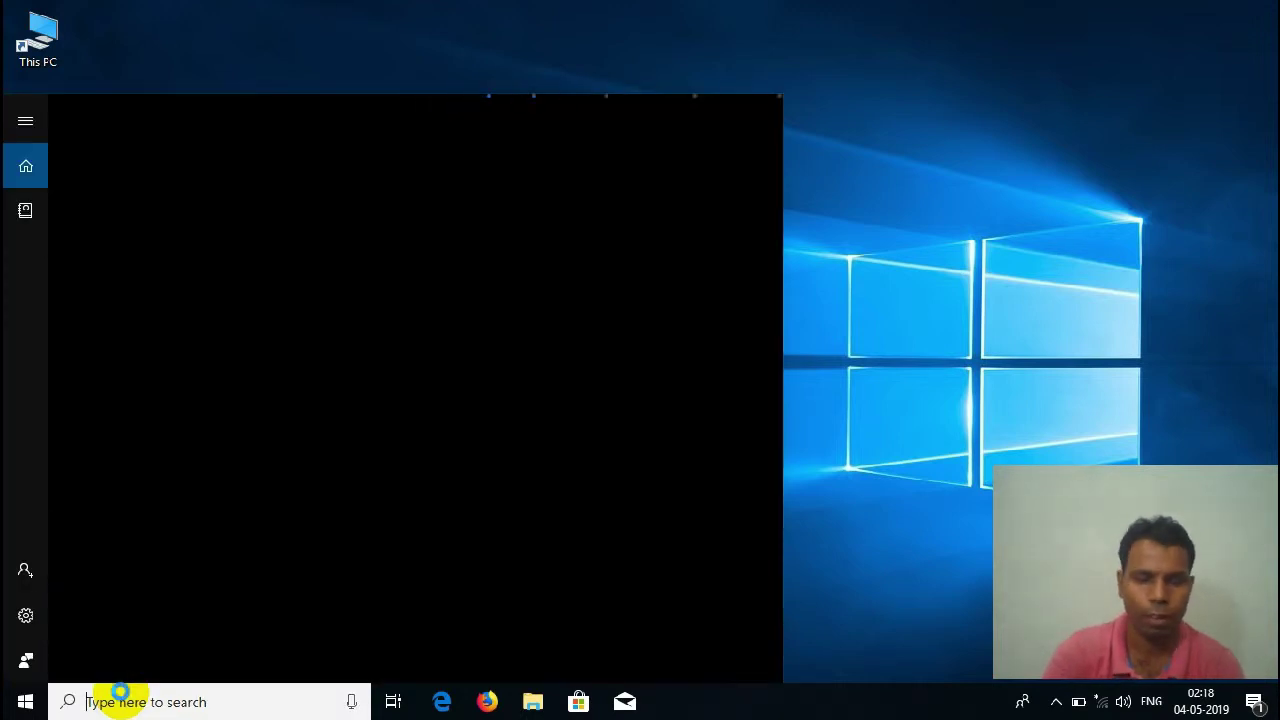
text(gpedit.msc)
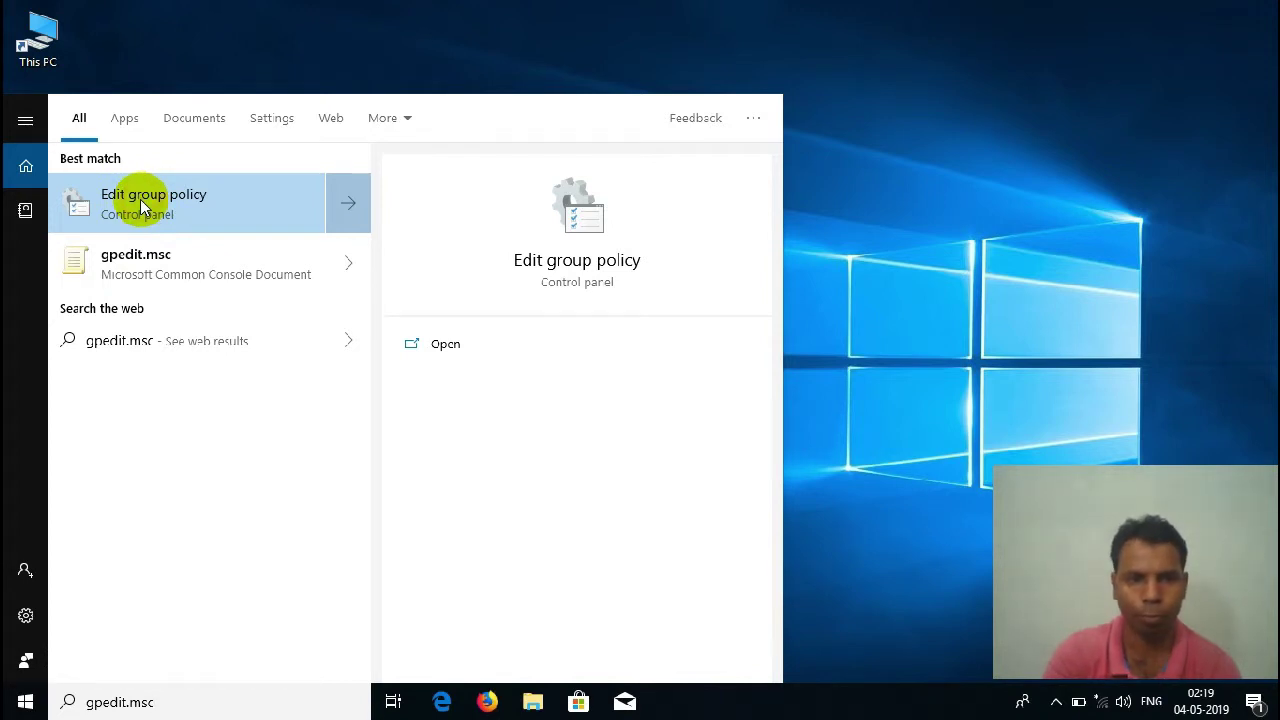
click(141, 207)
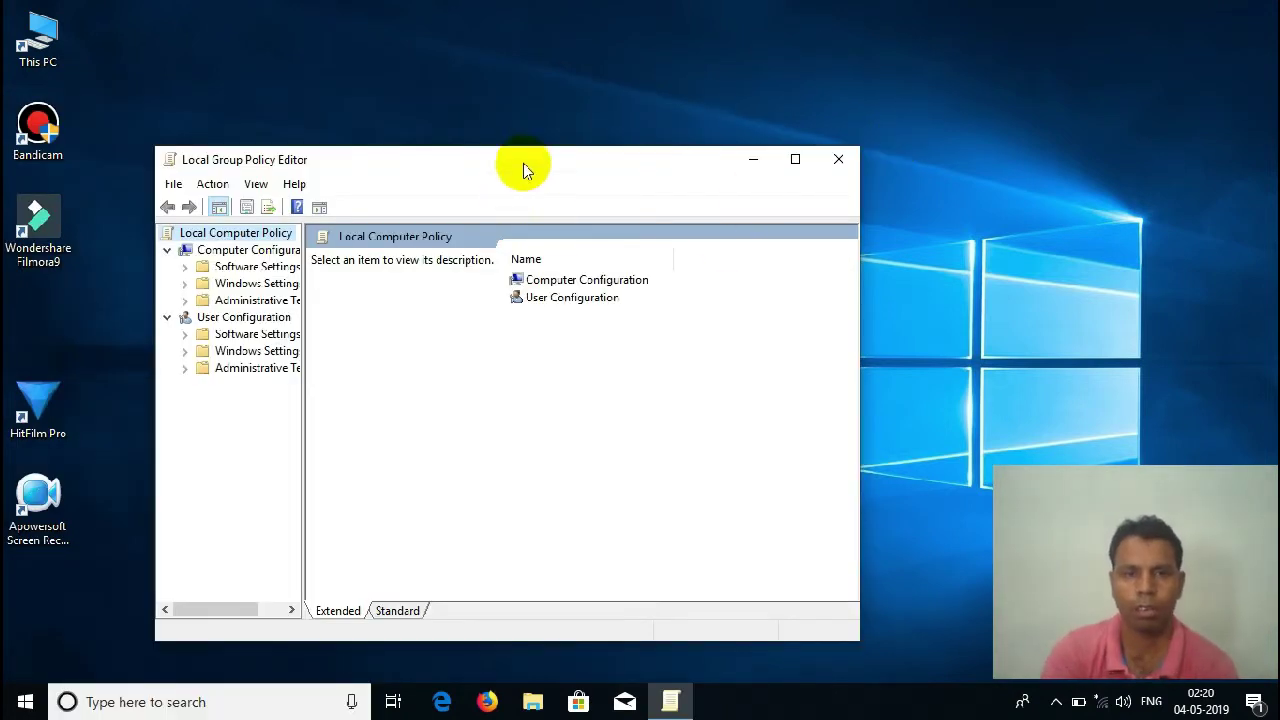
drag(523, 163, 441, 83)
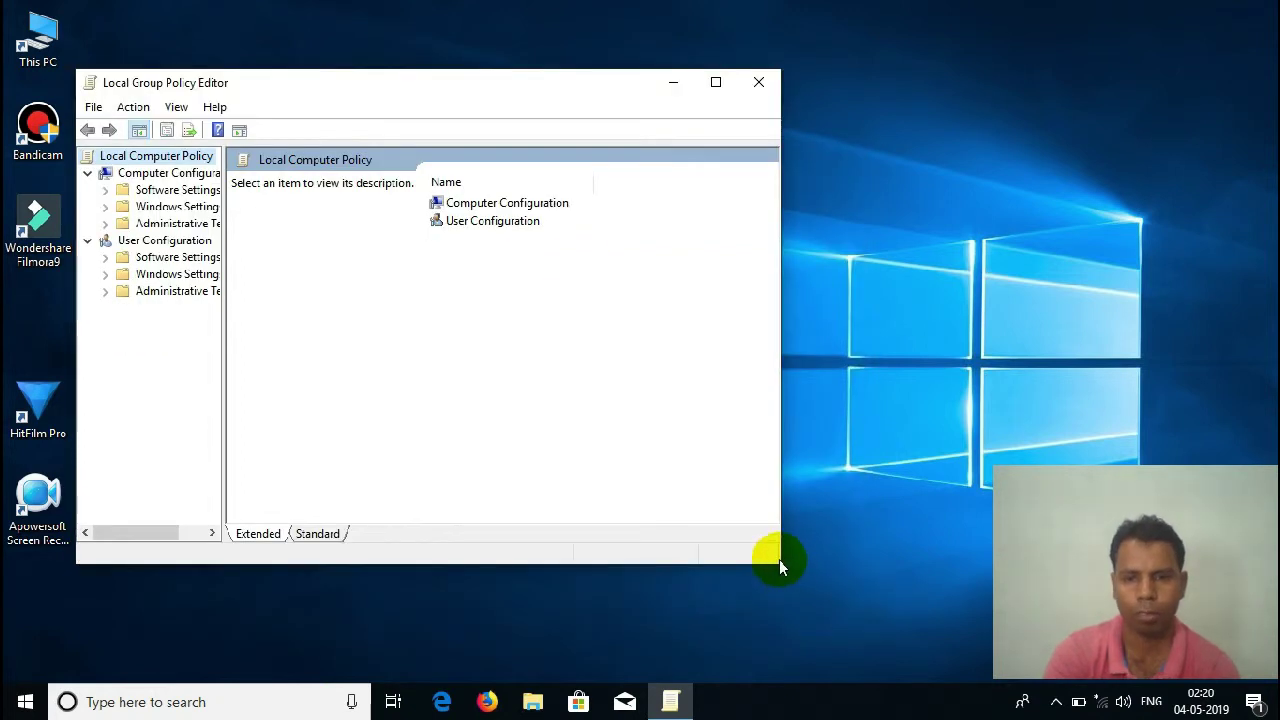
drag(779, 565, 966, 662)
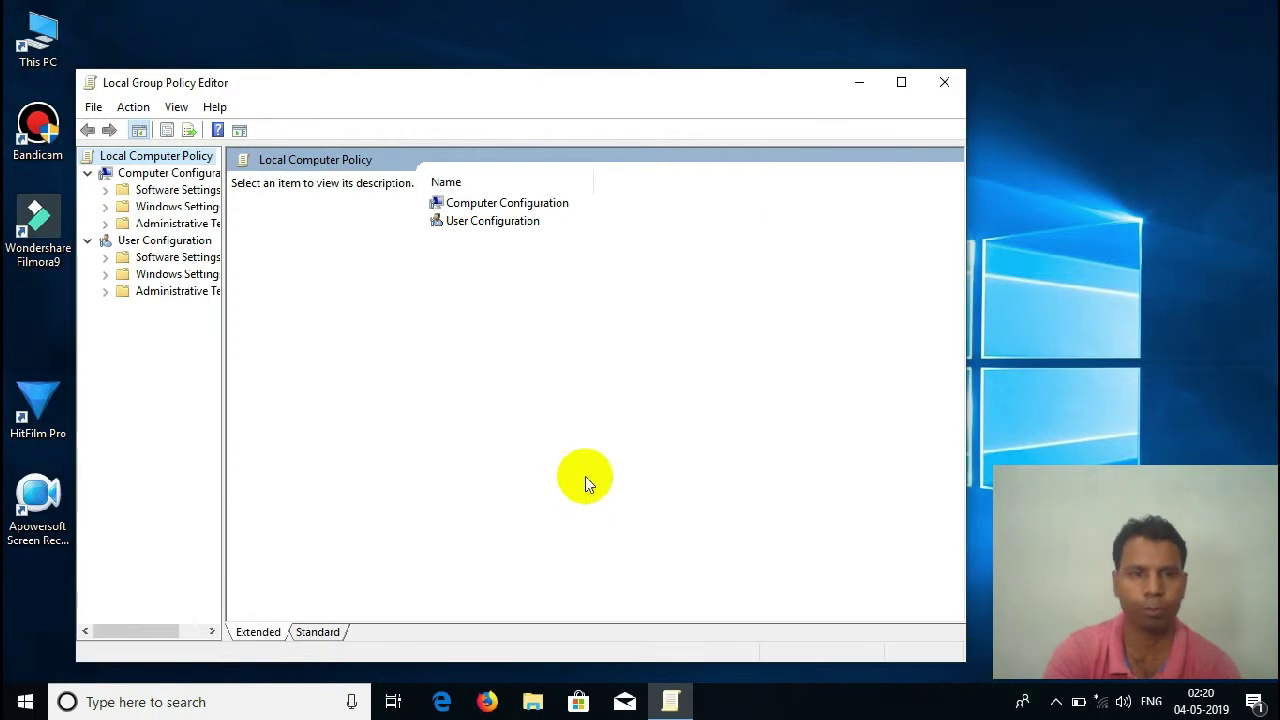
drag(222, 350, 366, 362)
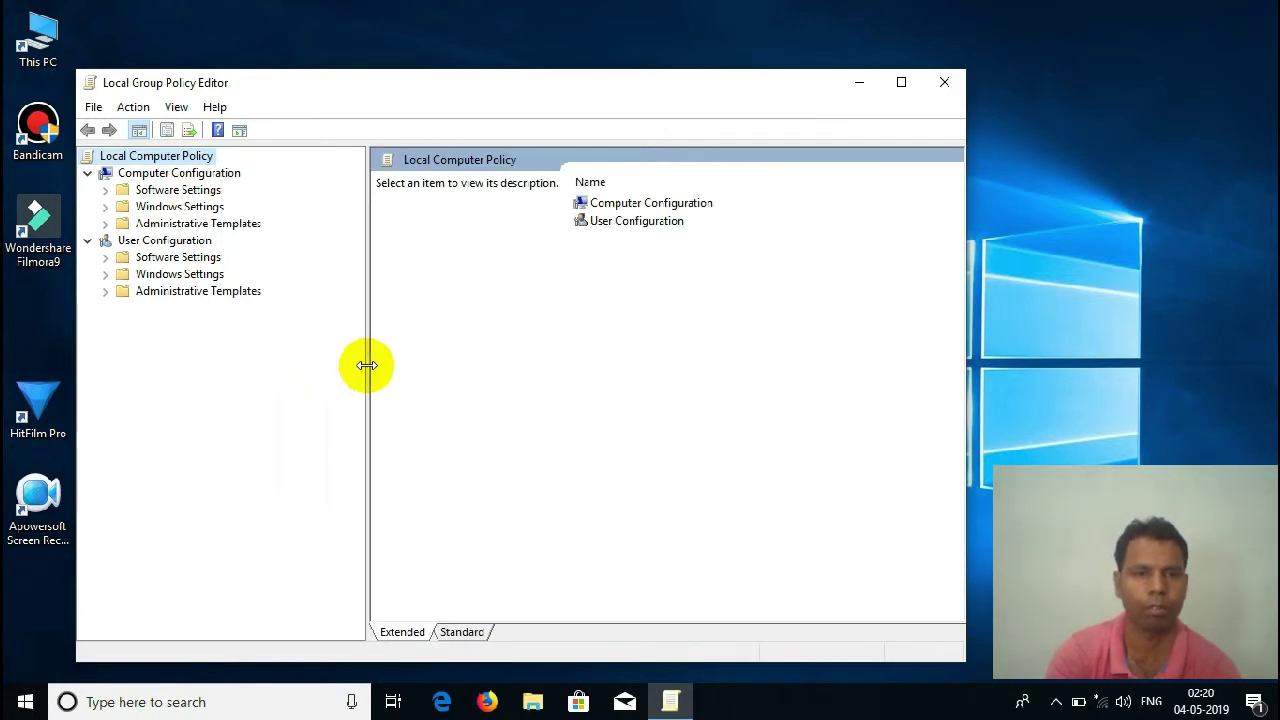
- Select the Configure Automatic Updates policy under Computer Configuration, Administrative Templates, Windows Components, Windows Update
click(106, 224)
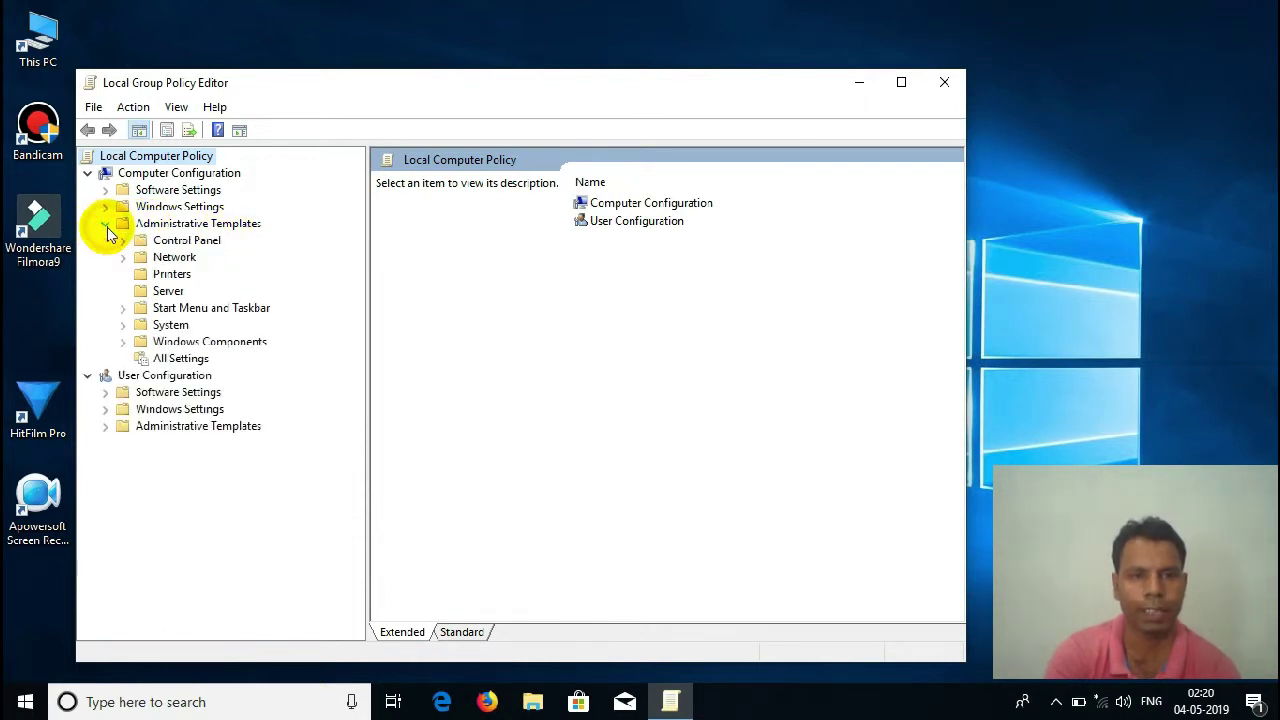
double_click(172, 343)
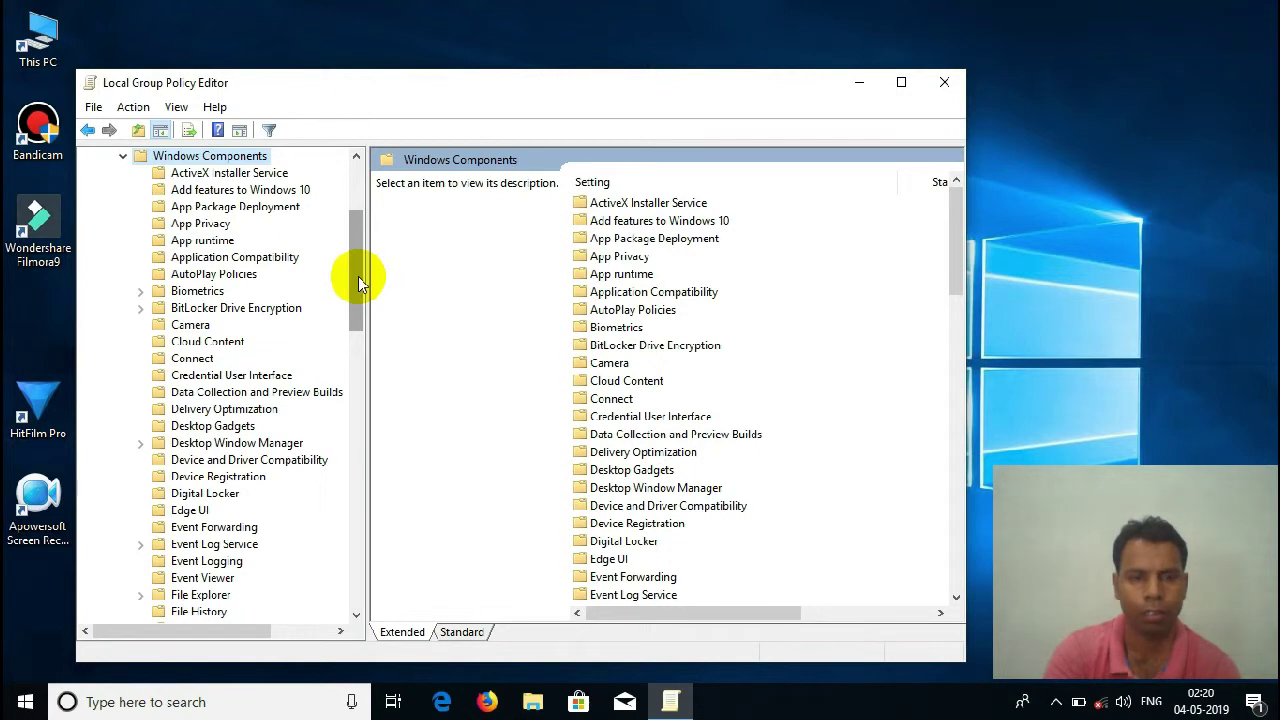
drag(358, 276, 351, 578)
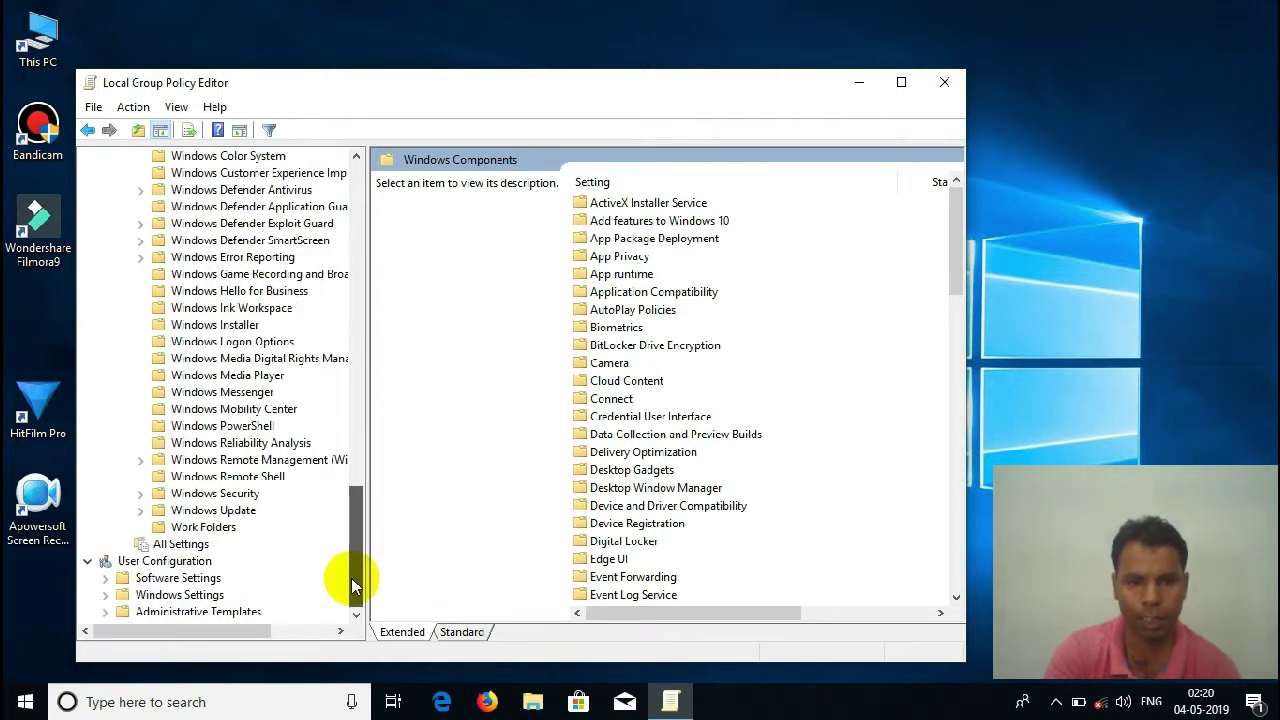
click(224, 513)
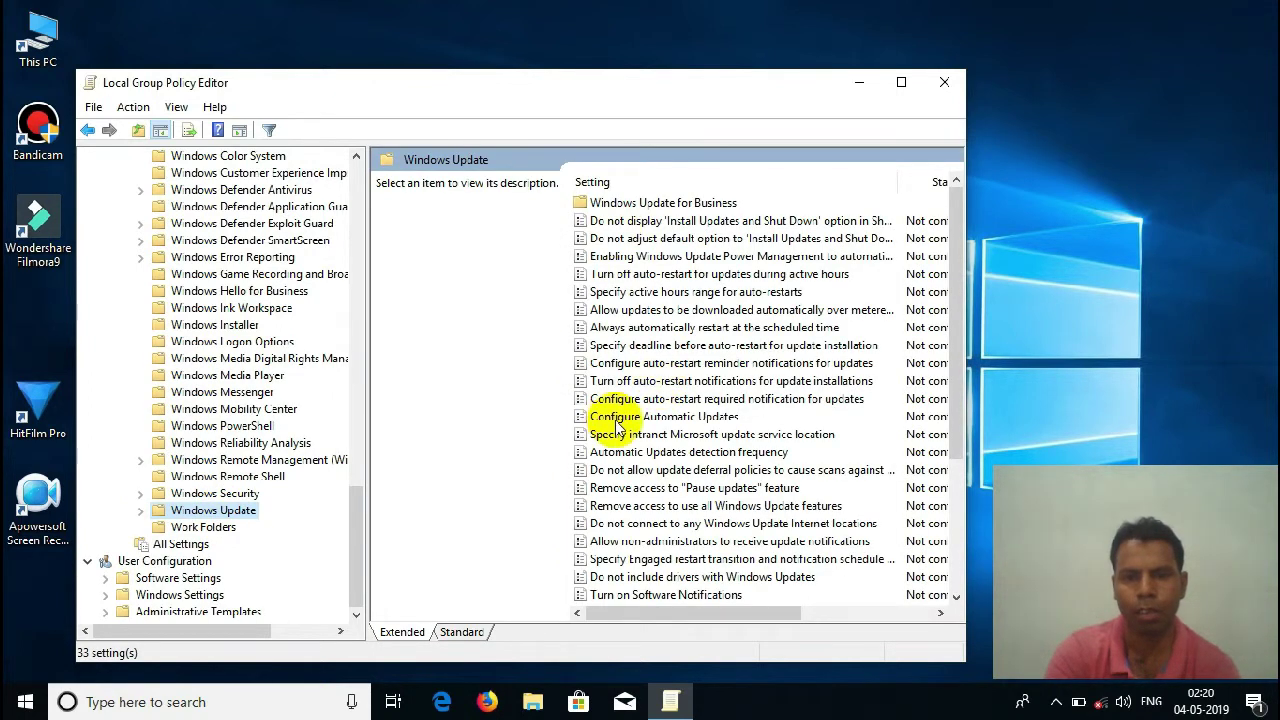
click(716, 424)
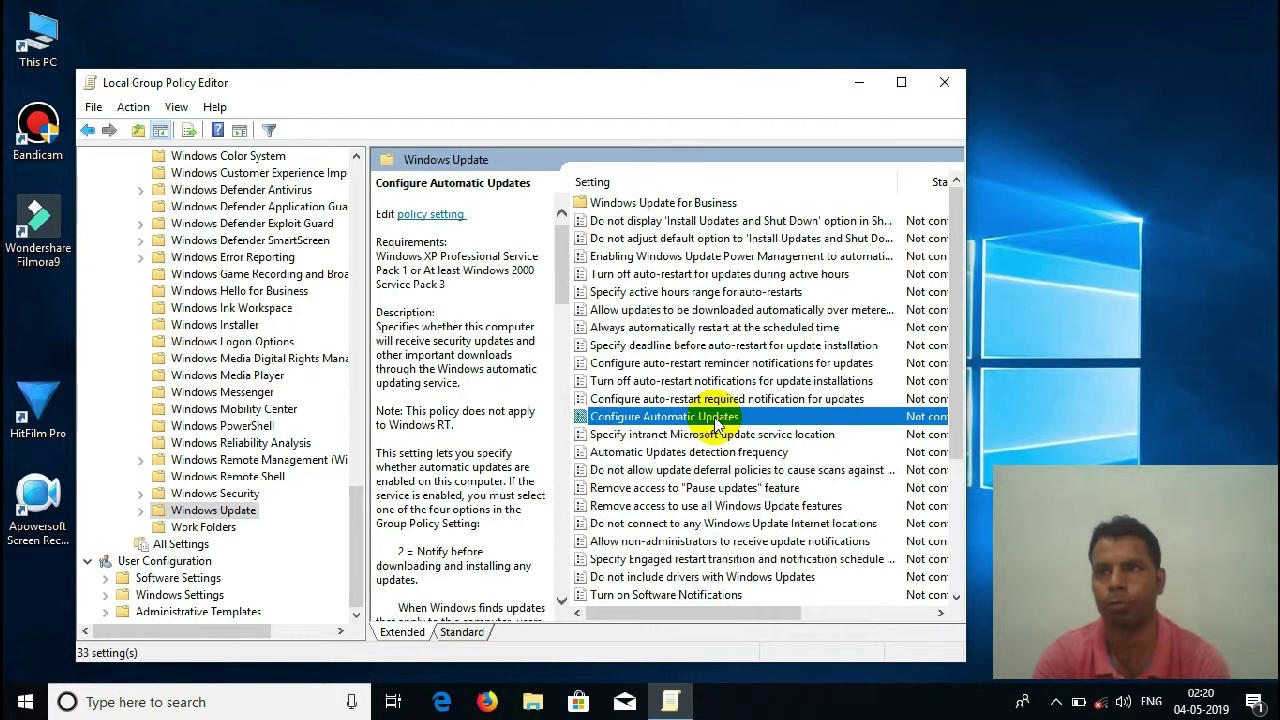
- Open the Configure Automatic Updates policy, enable it and set automatic updating to "3 - Auto download and notify for install"
double_click(640, 424)
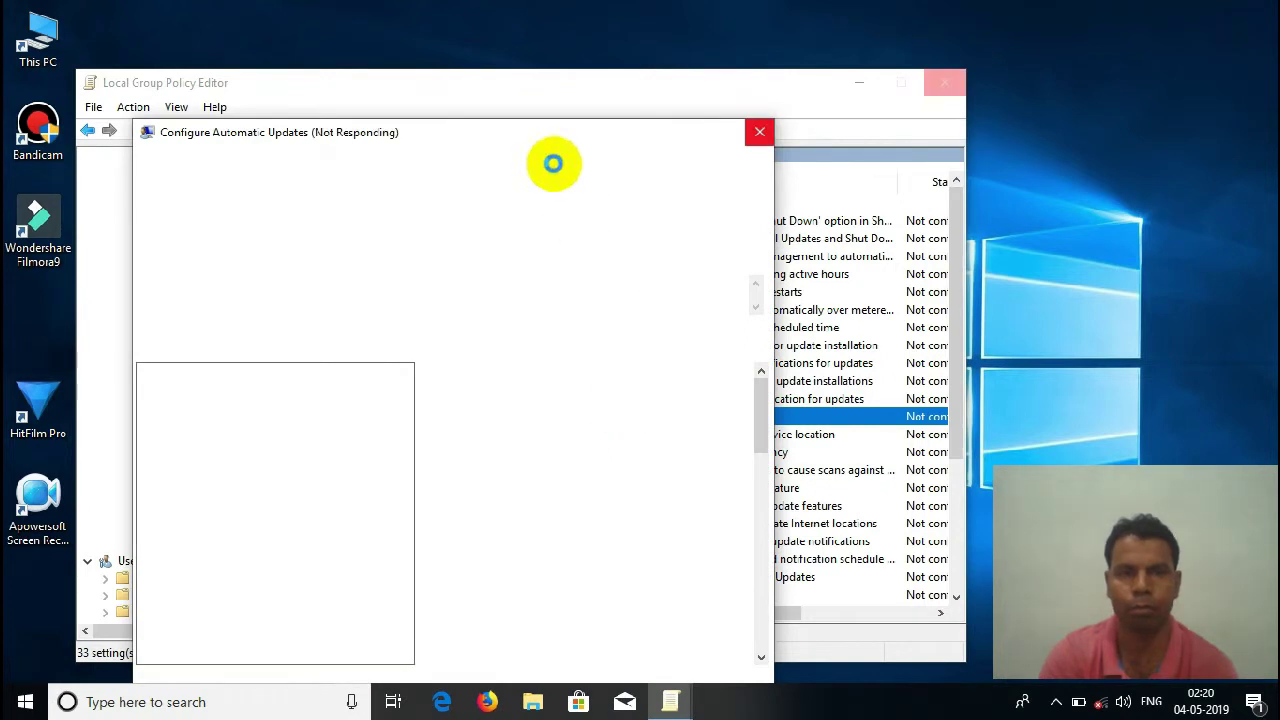
drag(511, 130, 519, 75)
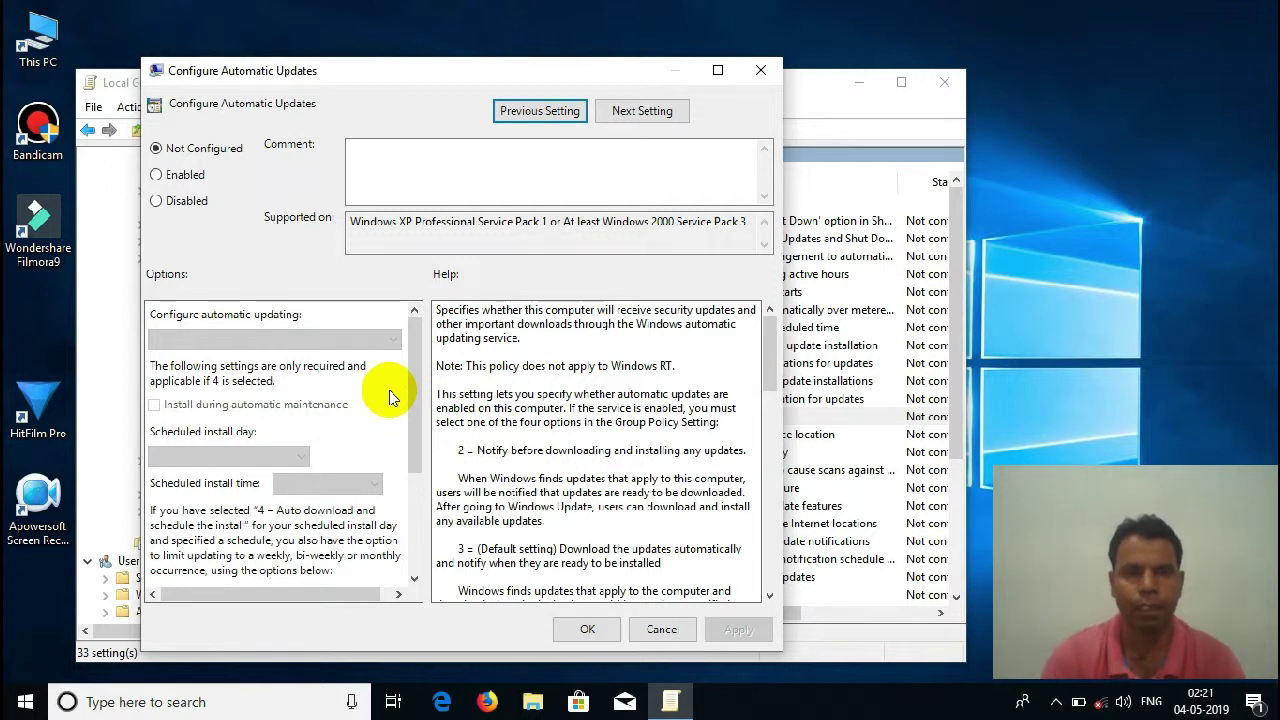
click(158, 176)
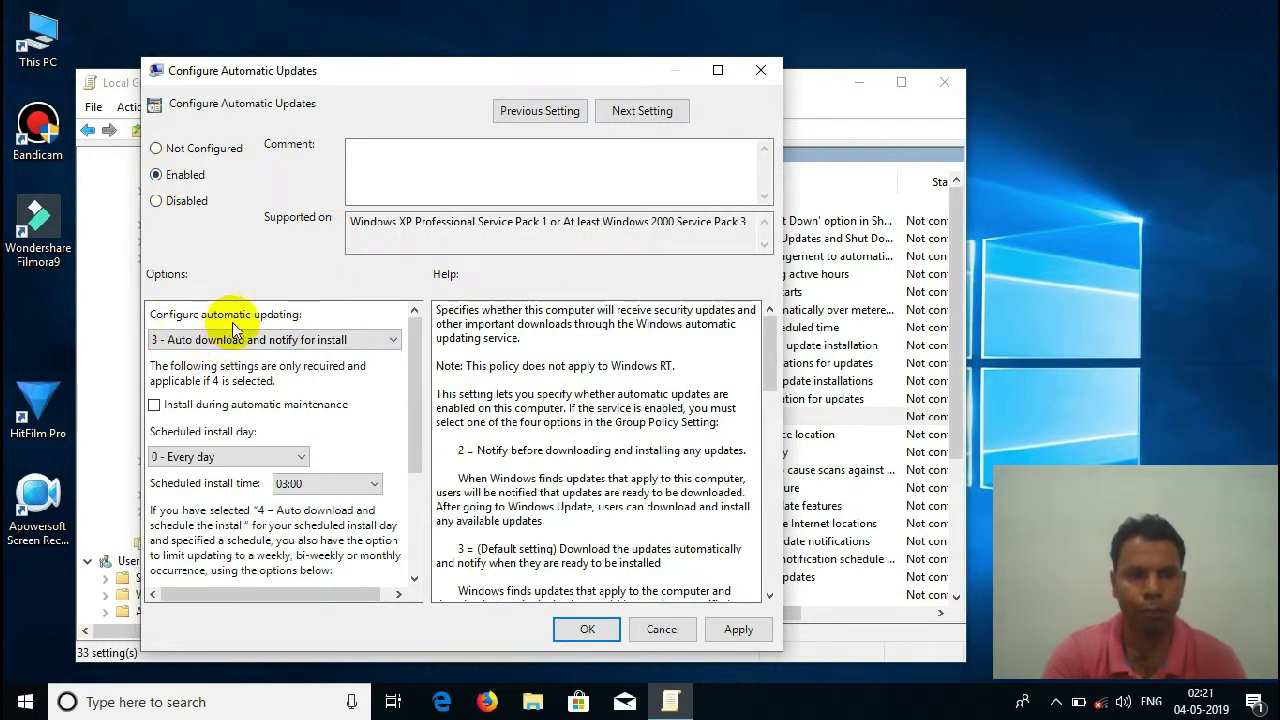
click(398, 342)
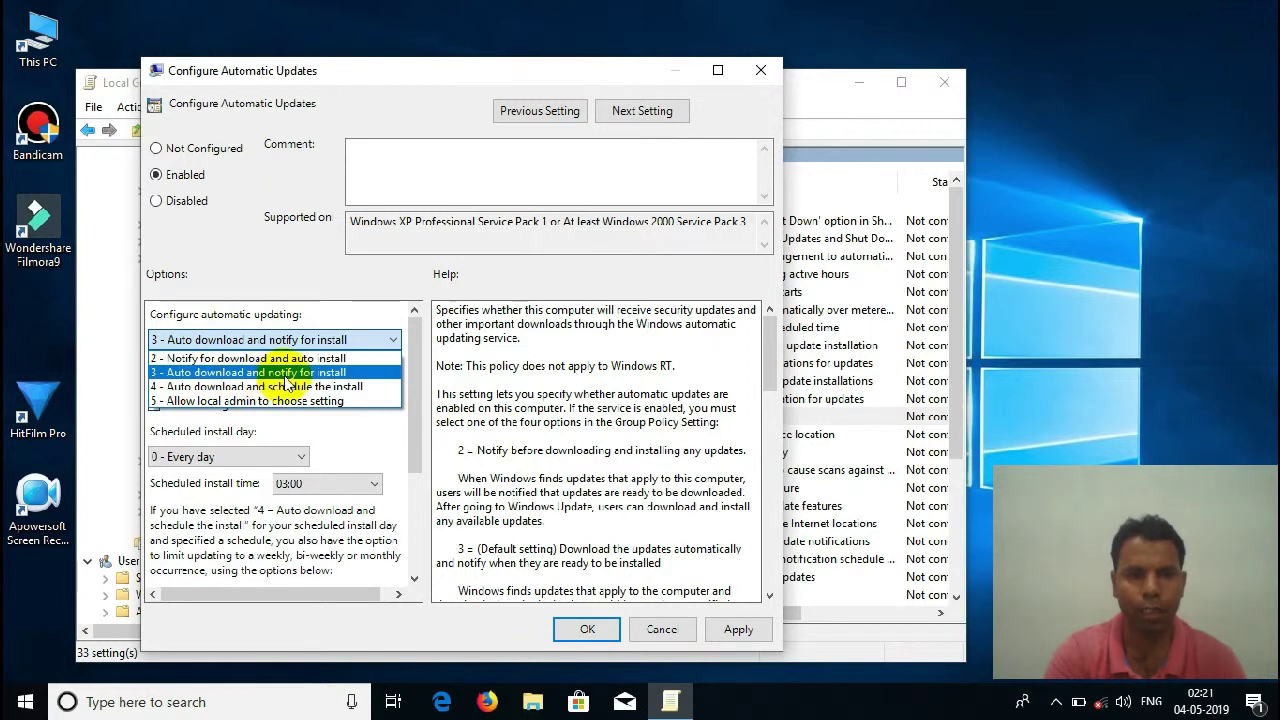
click(343, 375)
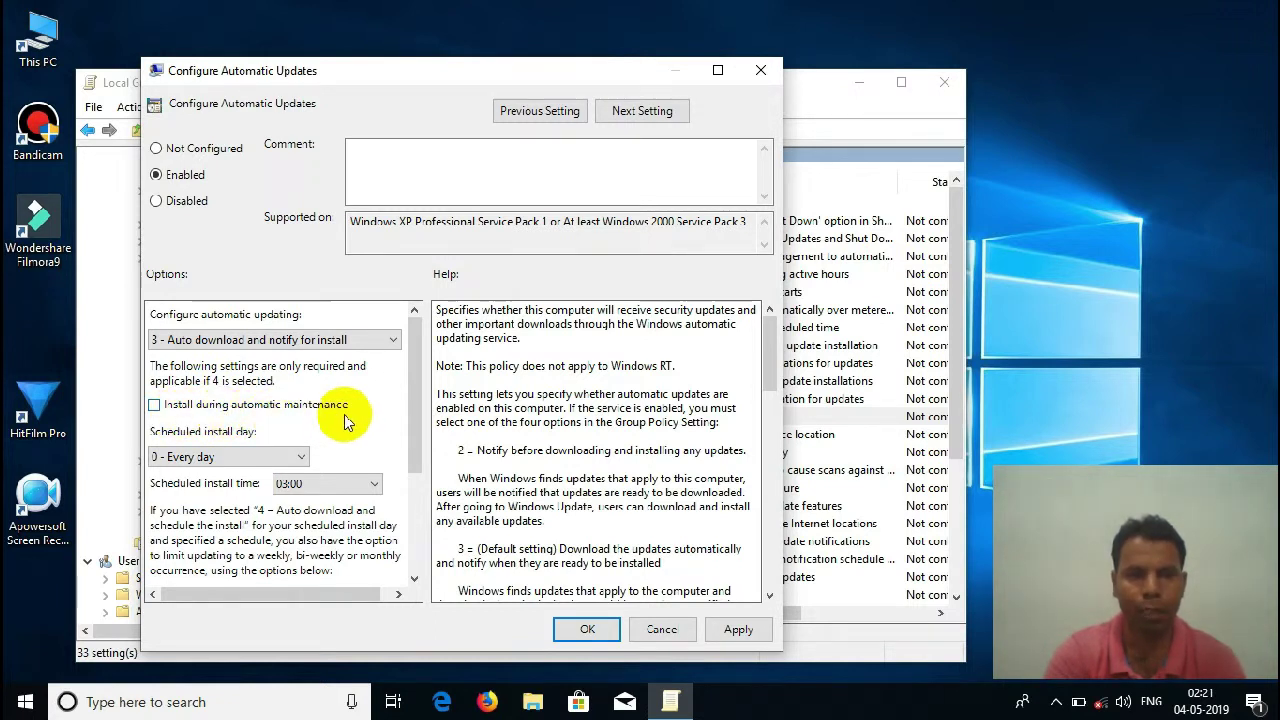
- Turn on Install during automatic maintenance, schedule installation for "7 - Every Saturday" at 07:00, and apply the policy settings
click(153, 405)
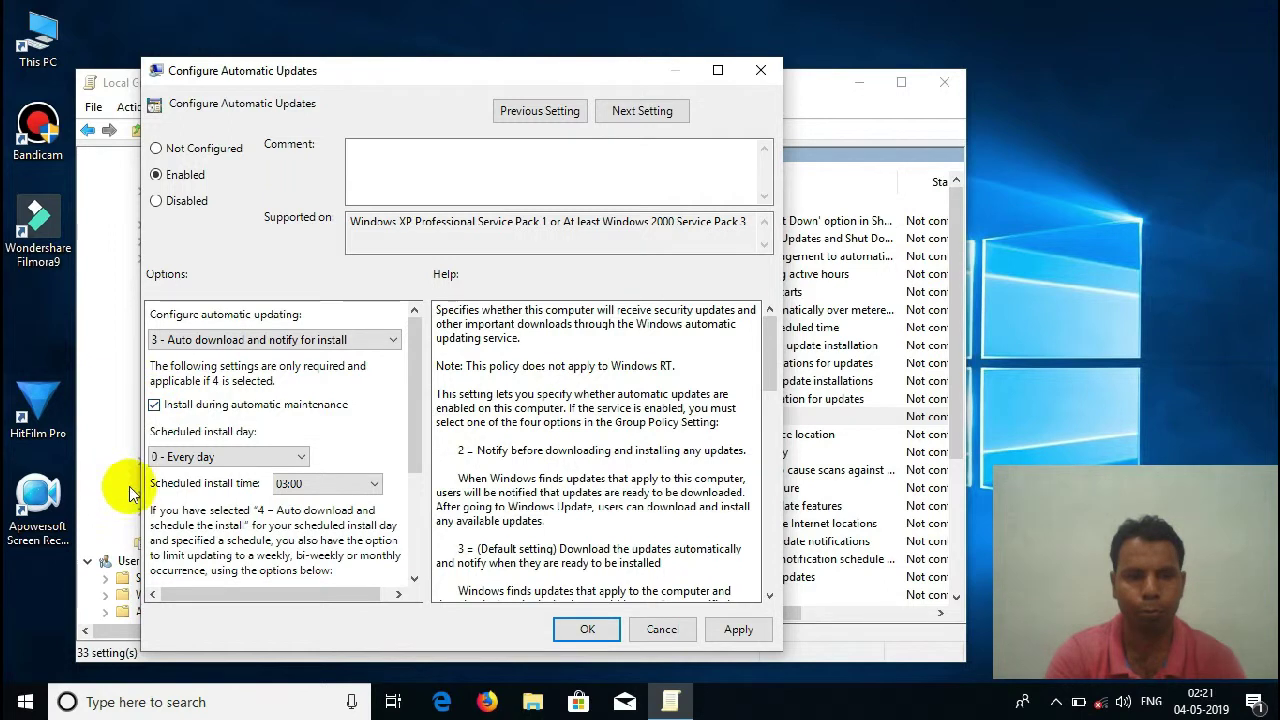
click(228, 462)
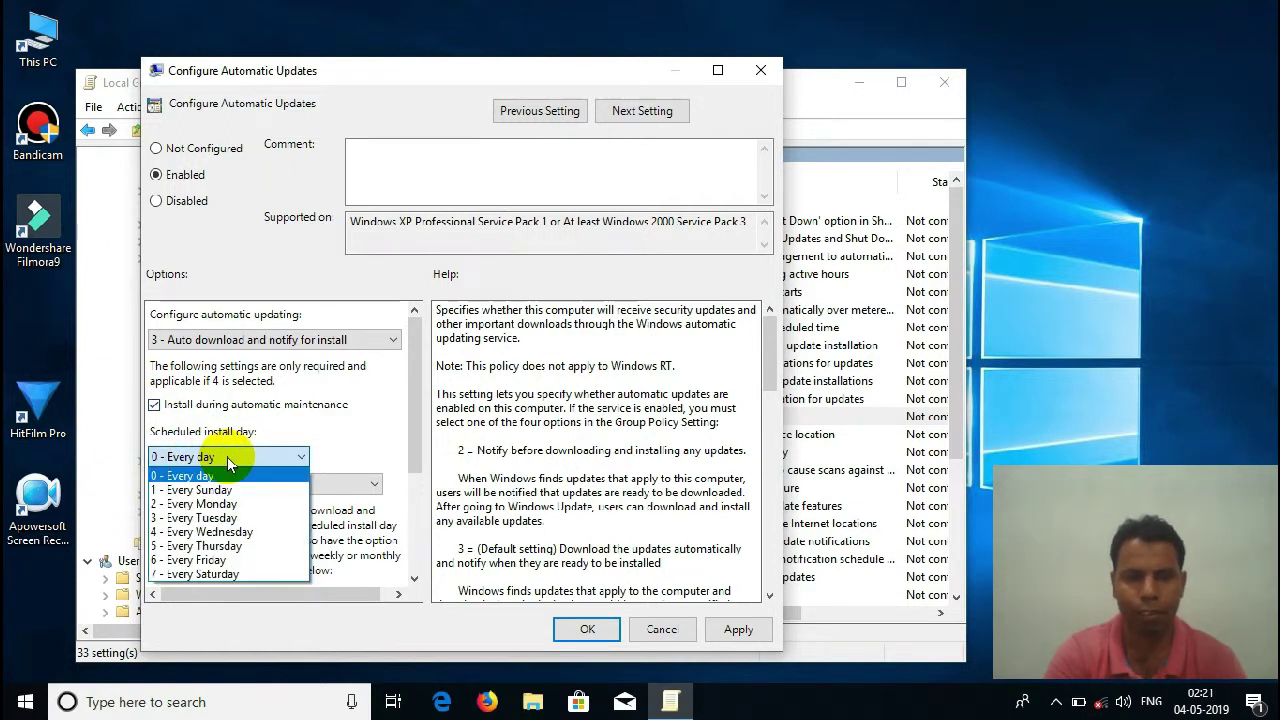
click(220, 577)
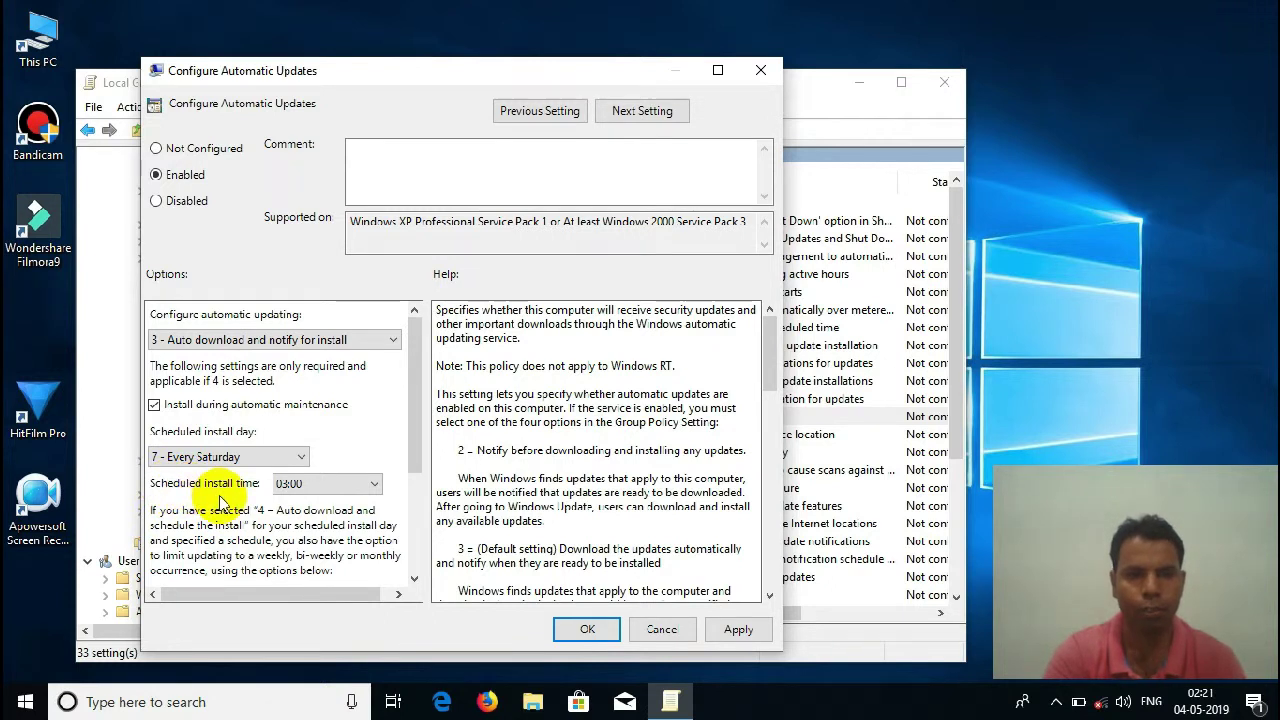
click(373, 485)
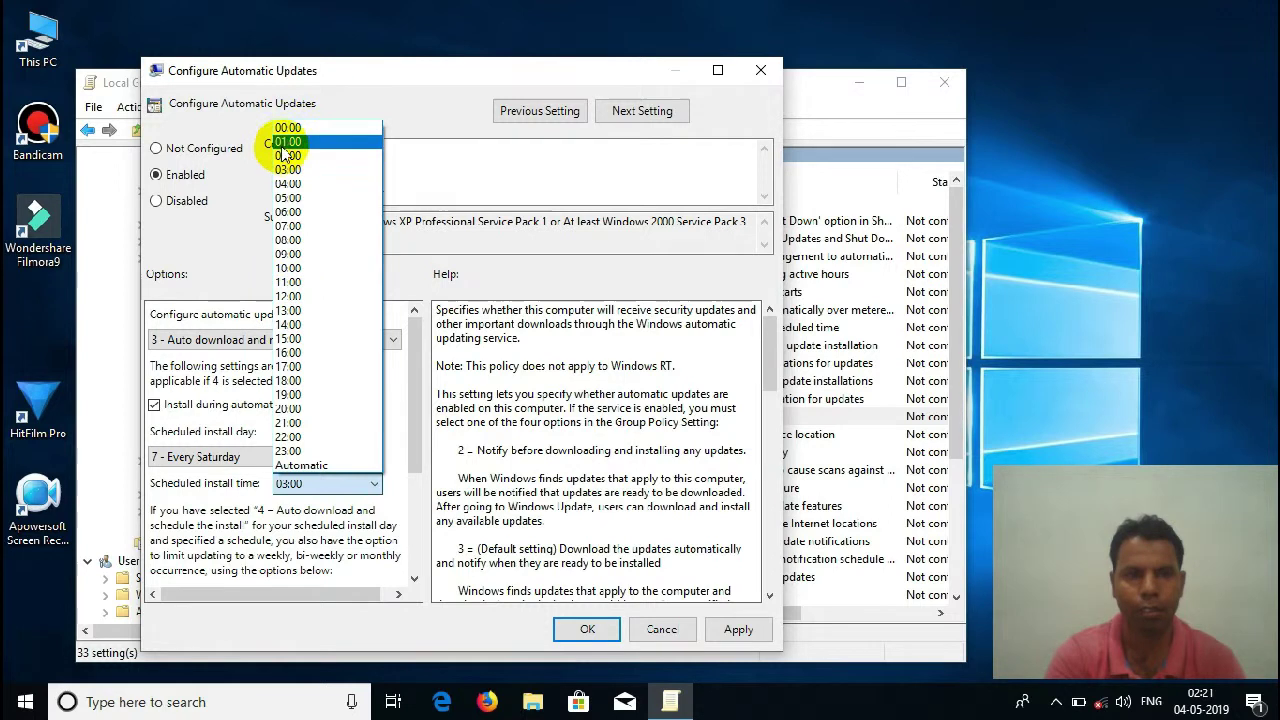
click(288, 227)
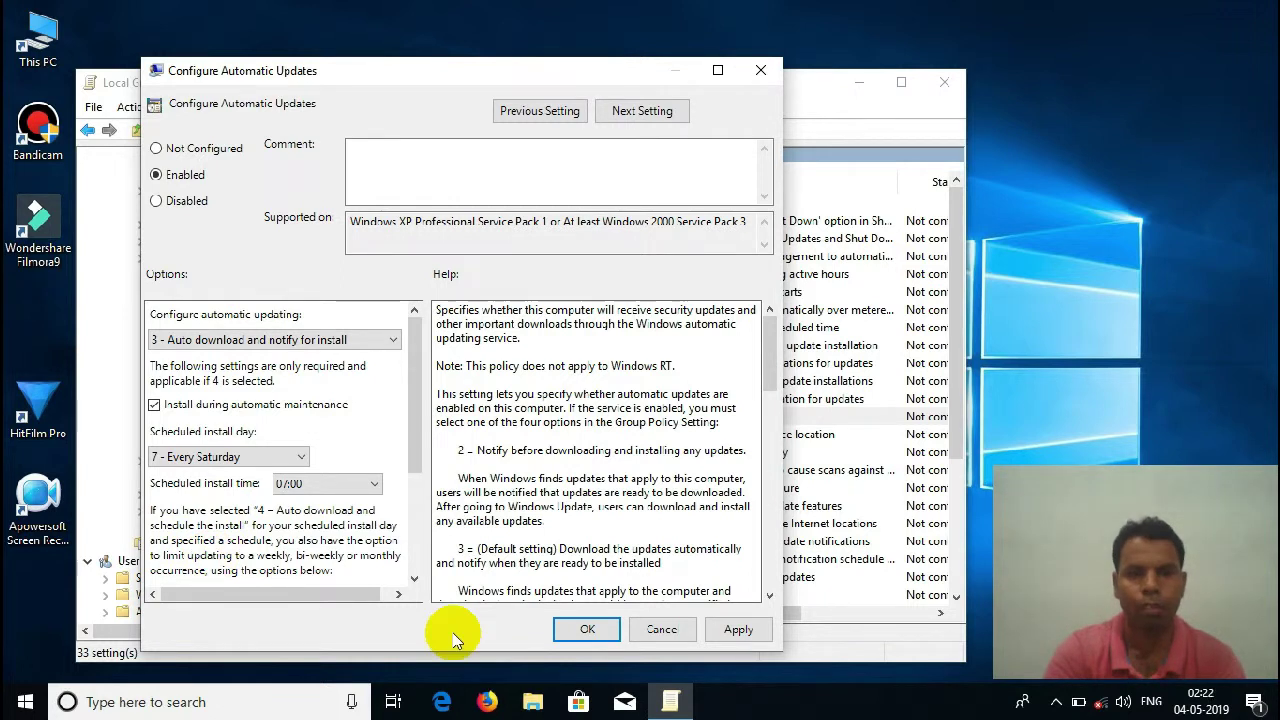
click(737, 632)
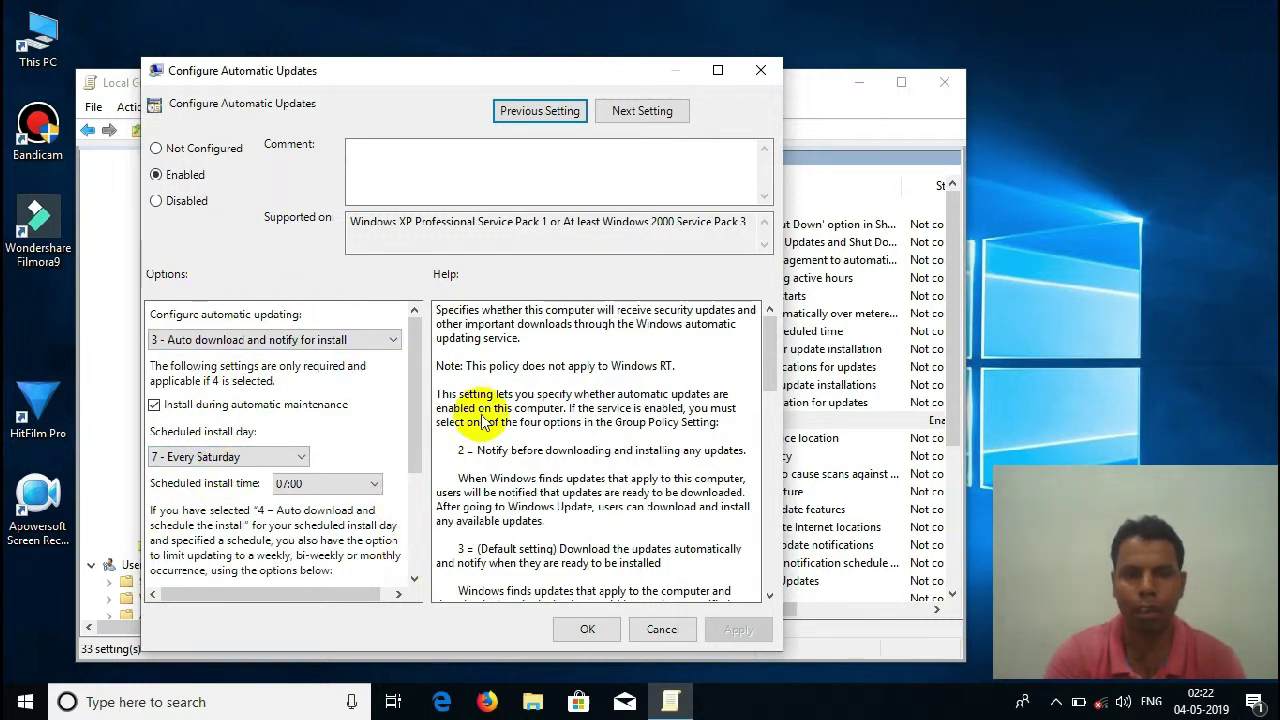
- Set the Configure Automatic Updates policy to Disabled, apply and accept it, and close the Local Group Policy Editor
click(155, 200)
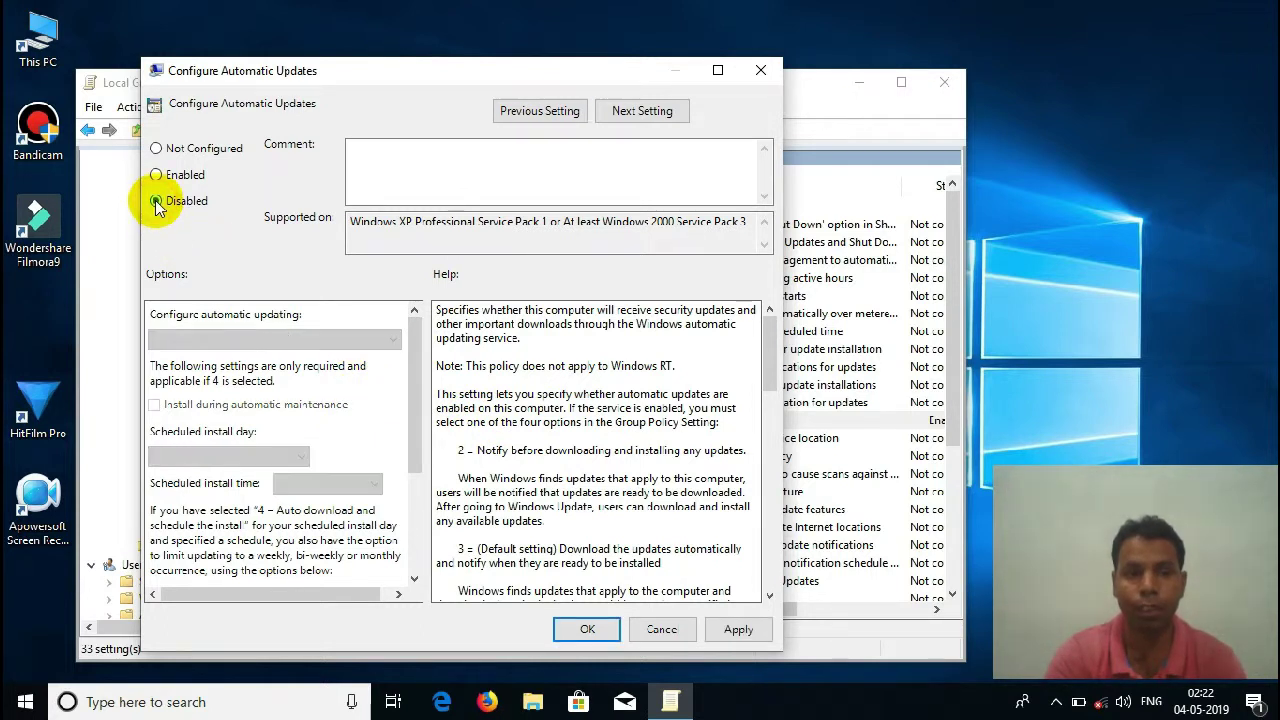
click(748, 633)
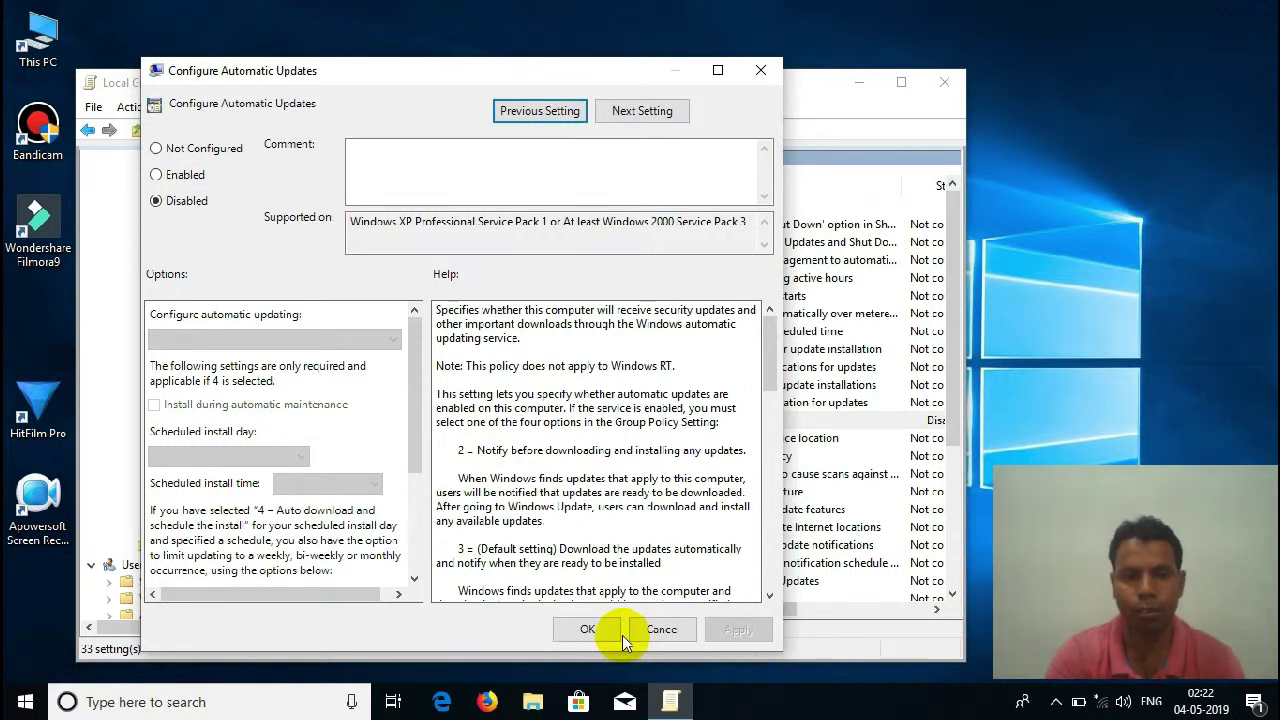
click(584, 630)
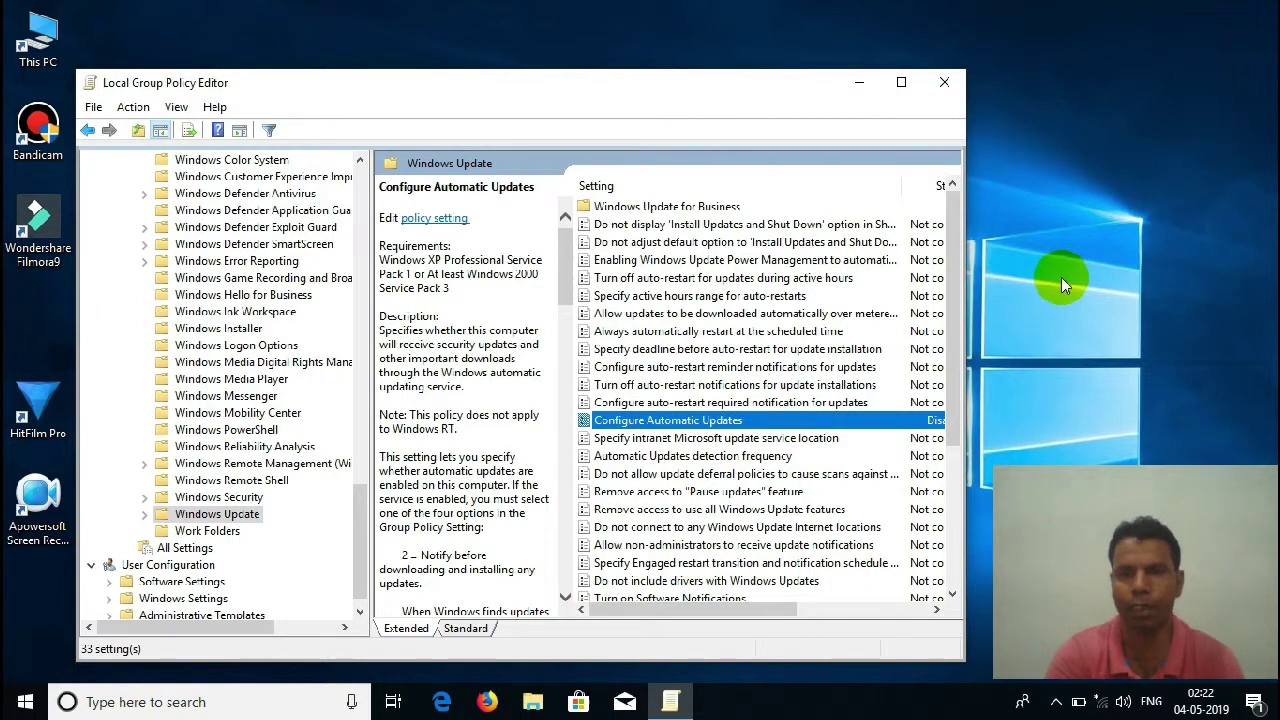
click(945, 85)
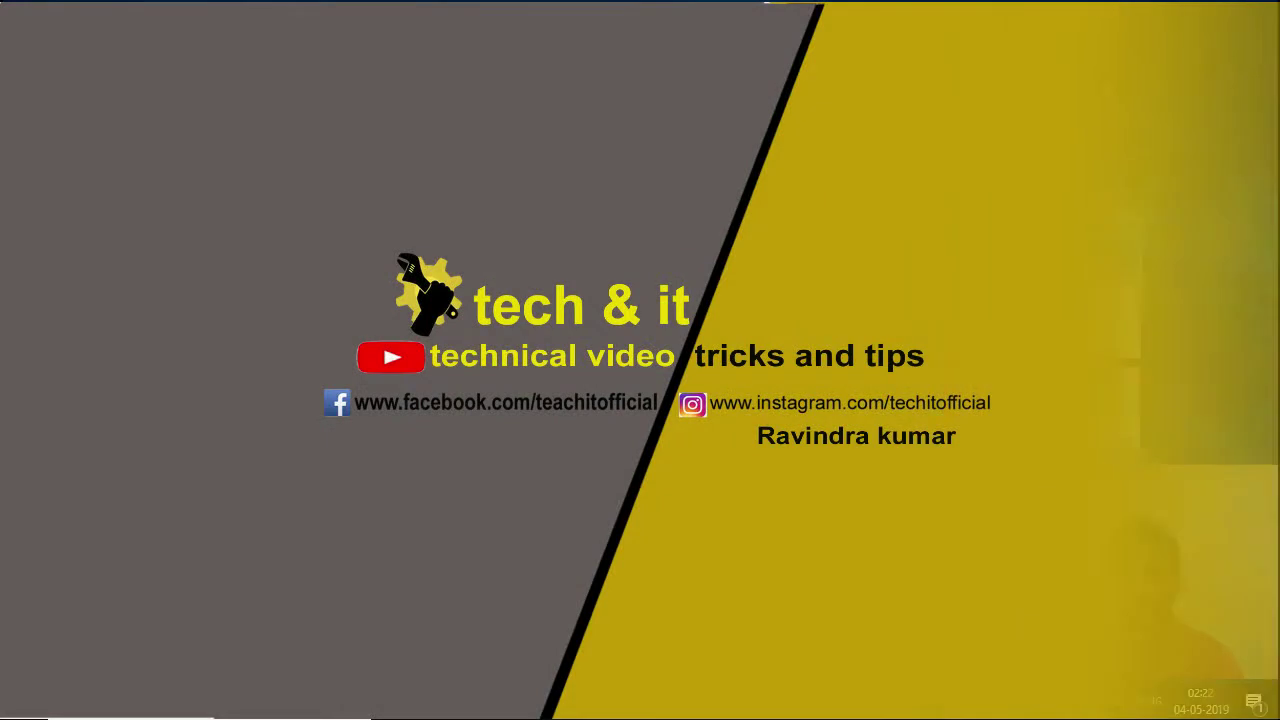